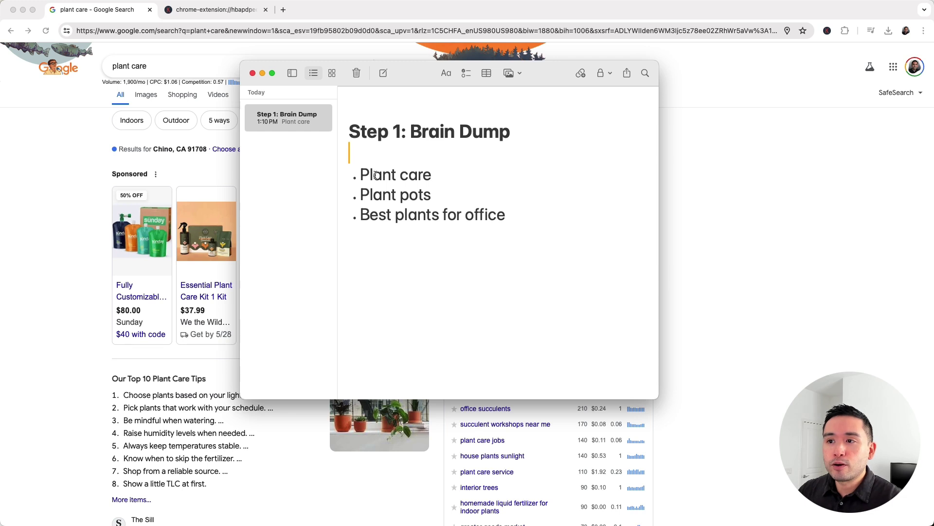
- Review the seed keywords in the Brain Dump note, highlighting Plant care, Plant pots and Best plants for office
drag(361, 175, 431, 177)
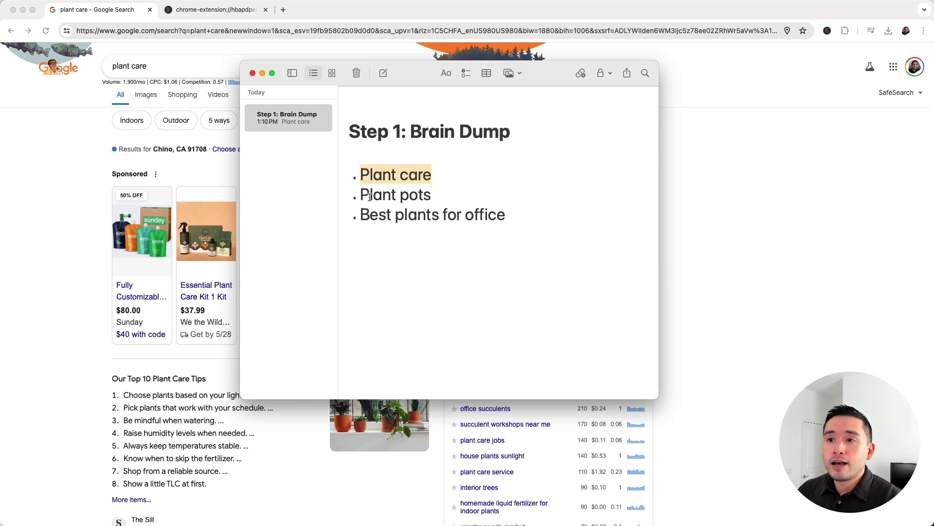
drag(370, 197, 451, 198)
click(451, 199)
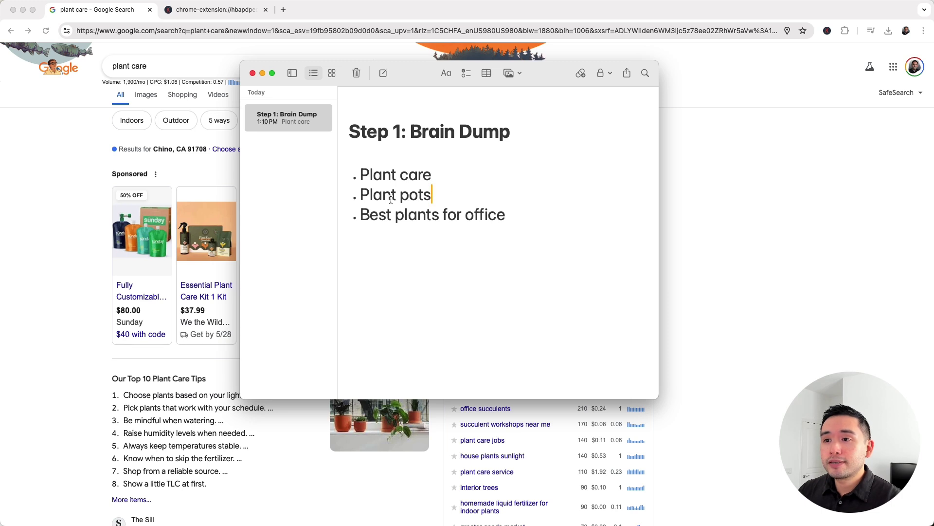
drag(369, 194, 435, 198)
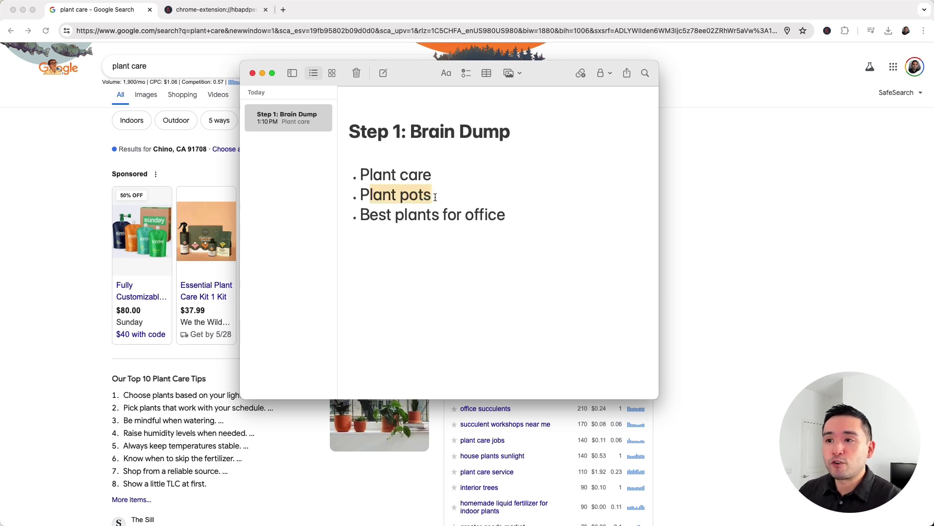
click(436, 197)
click(361, 216)
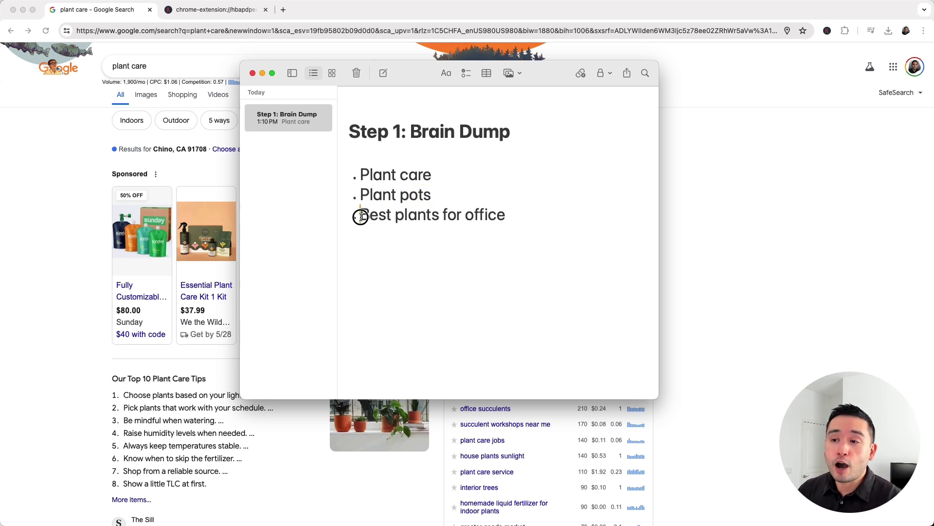
drag(361, 216, 555, 215)
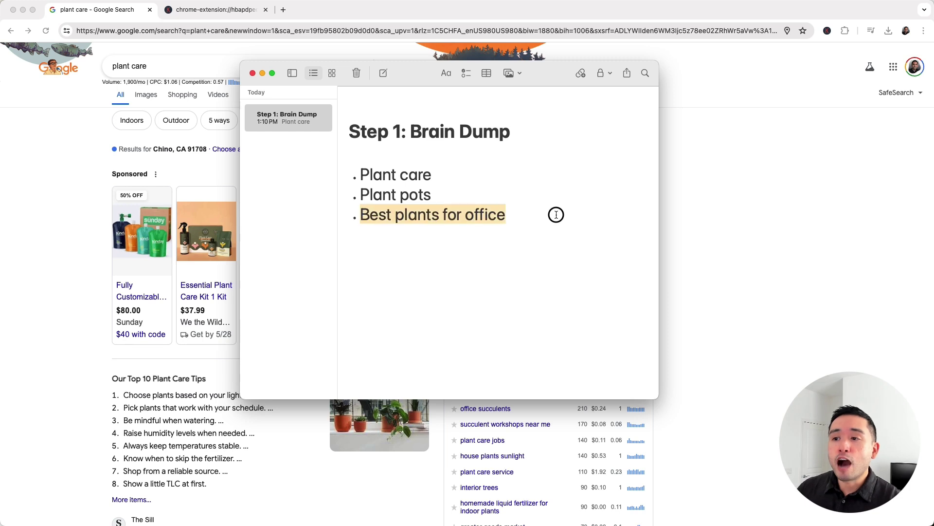
click(502, 217)
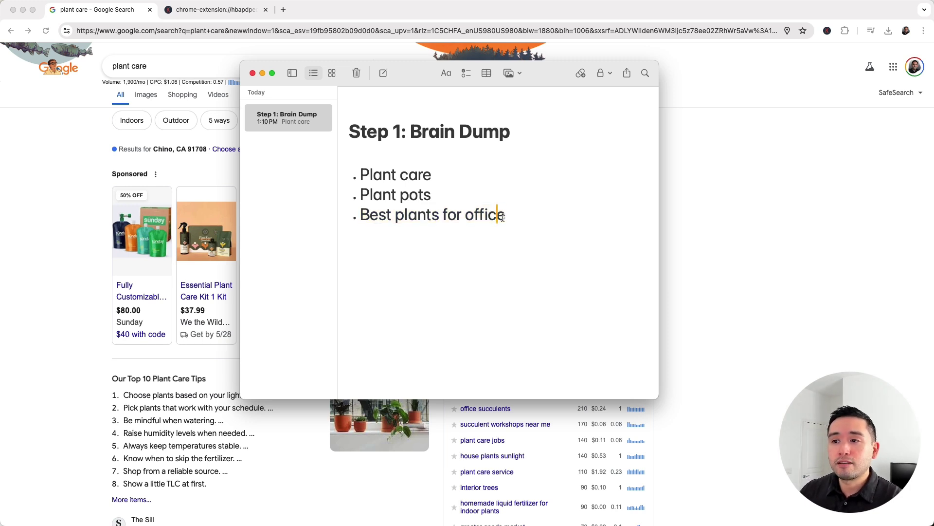
drag(368, 214, 506, 218)
click(507, 219)
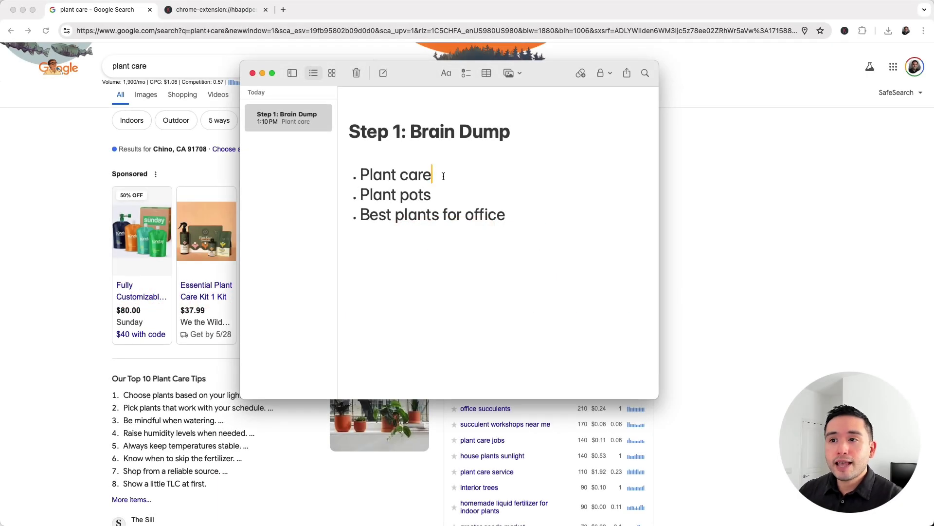
drag(440, 175, 362, 176)
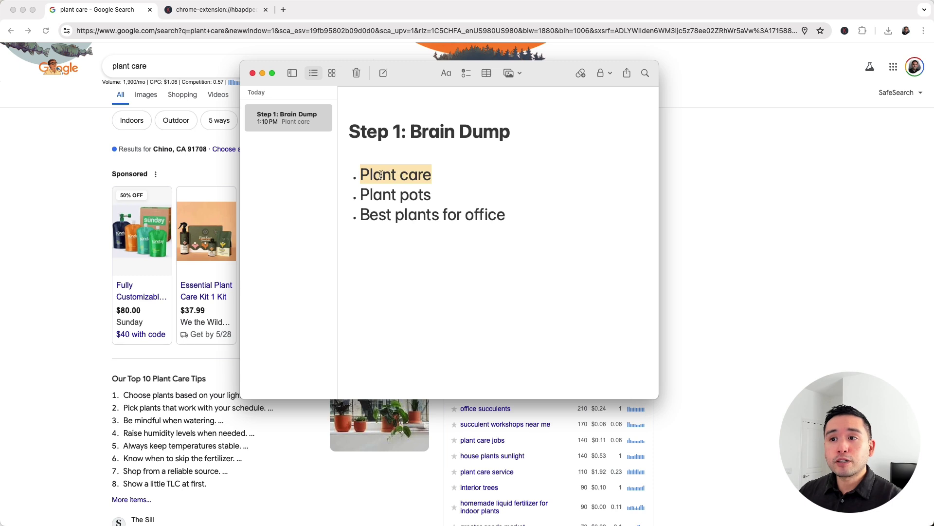
- Switch to the Google results for "plant care" in Chrome and check the Keywords Everywhere extension's options
click(60, 167)
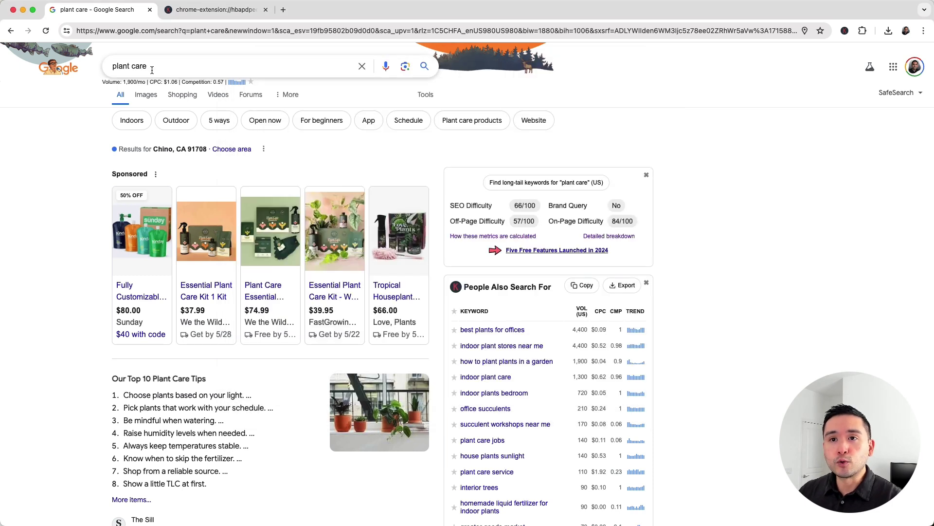
click(845, 31)
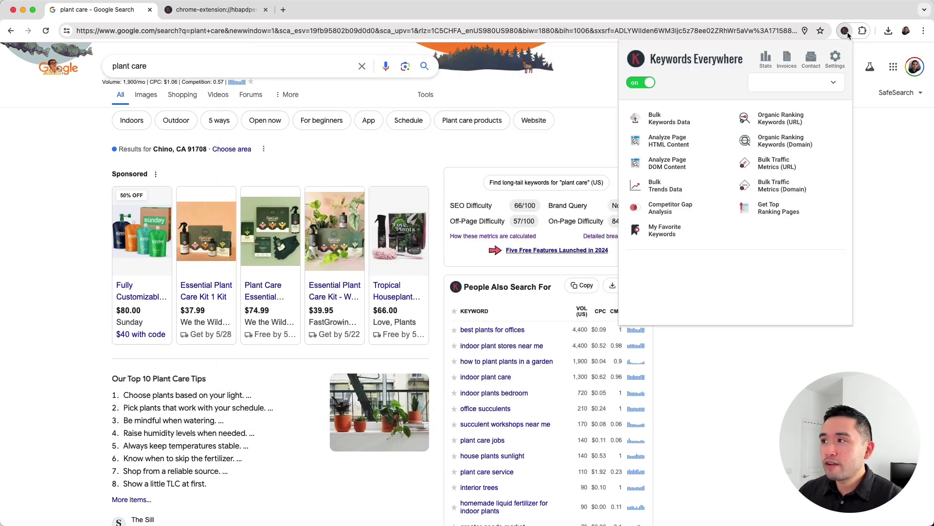
click(602, 80)
- Examine the People Also Search For keywords and the search metrics for "plant care" on the results page
scroll(581, 103, down, 3)
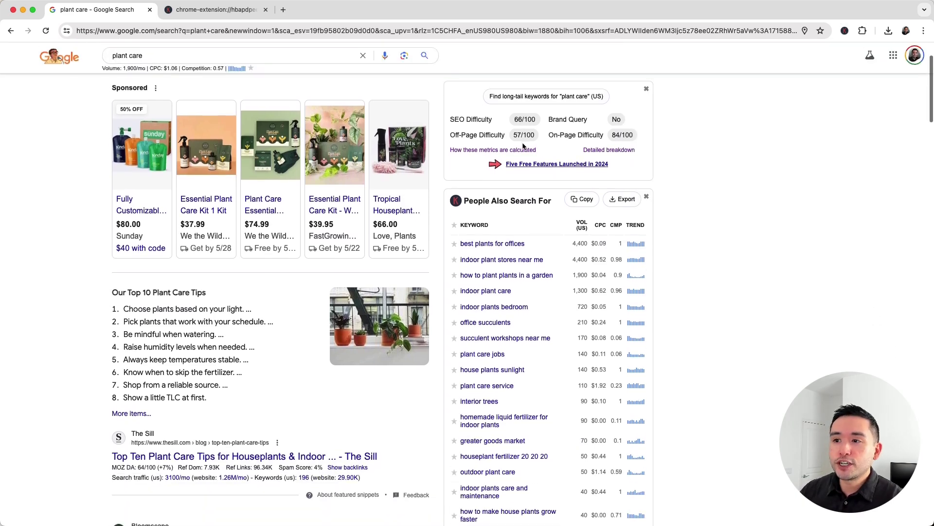
scroll(524, 145, down, 10)
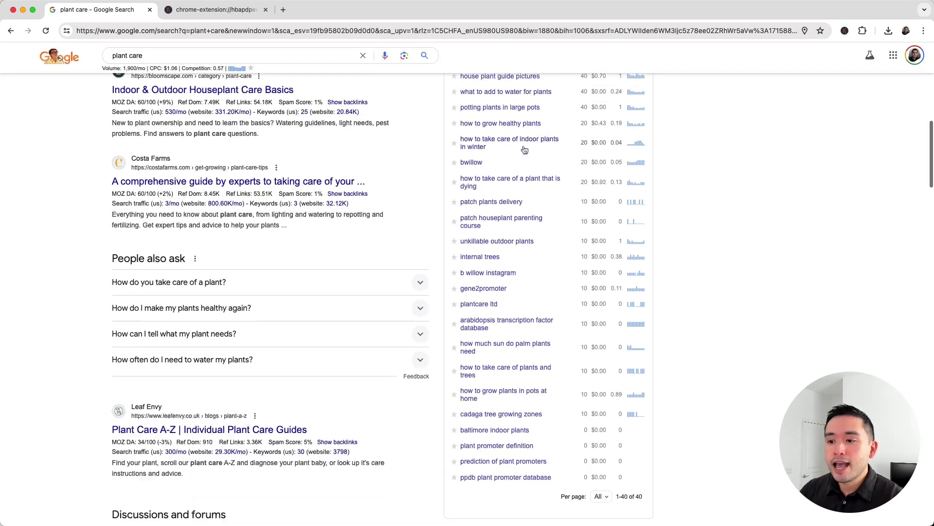
scroll(524, 149, up, 8)
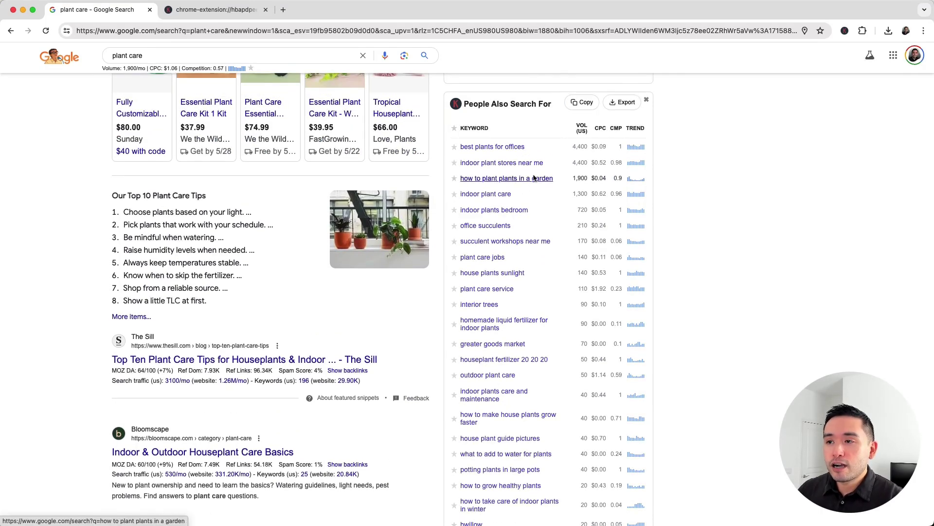
scroll(535, 175, up, 1)
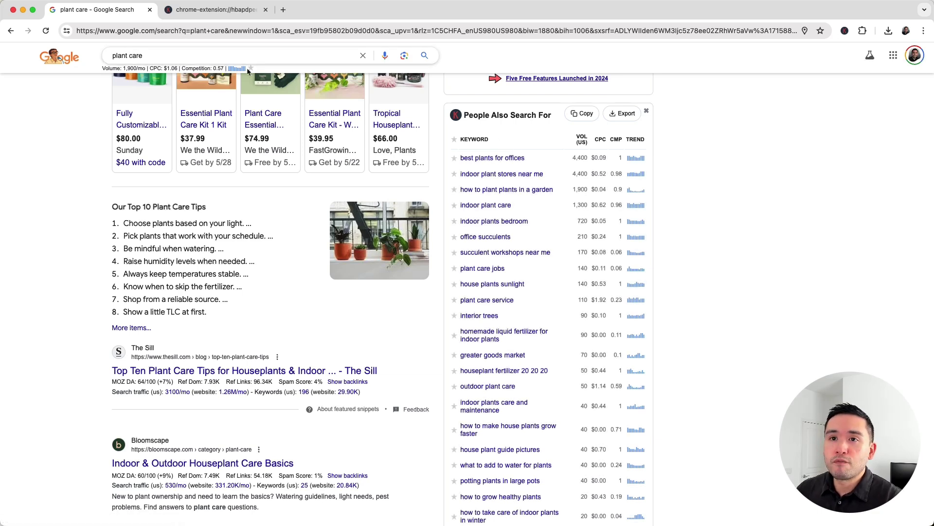
scroll(513, 161, down, 2)
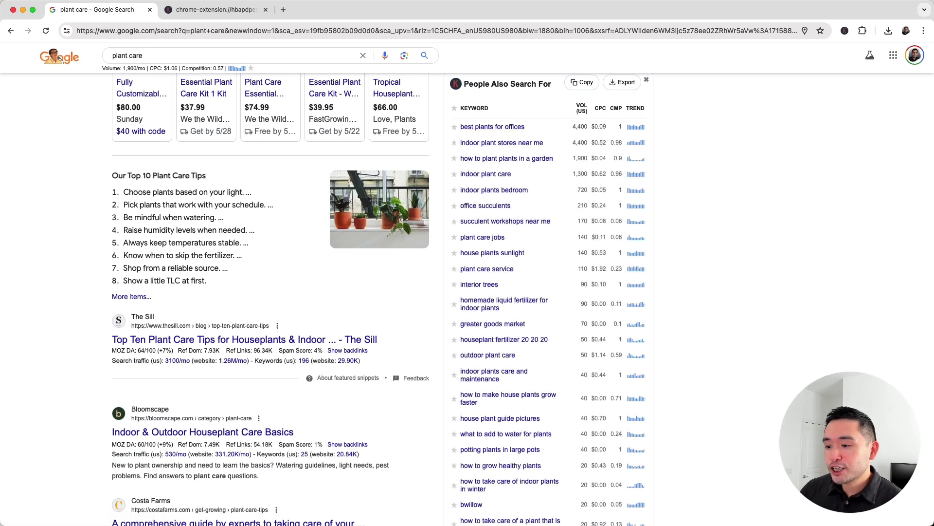
- Switch to the Brain Dump note, highlight the "Best plants for office" idea, and return to the search results
key(super+Tab)
drag(371, 216, 485, 217)
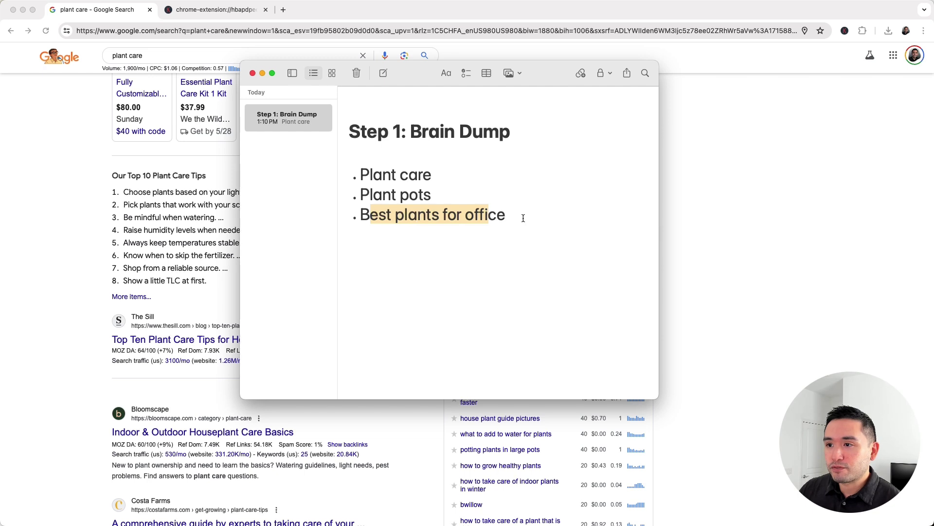
click(690, 204)
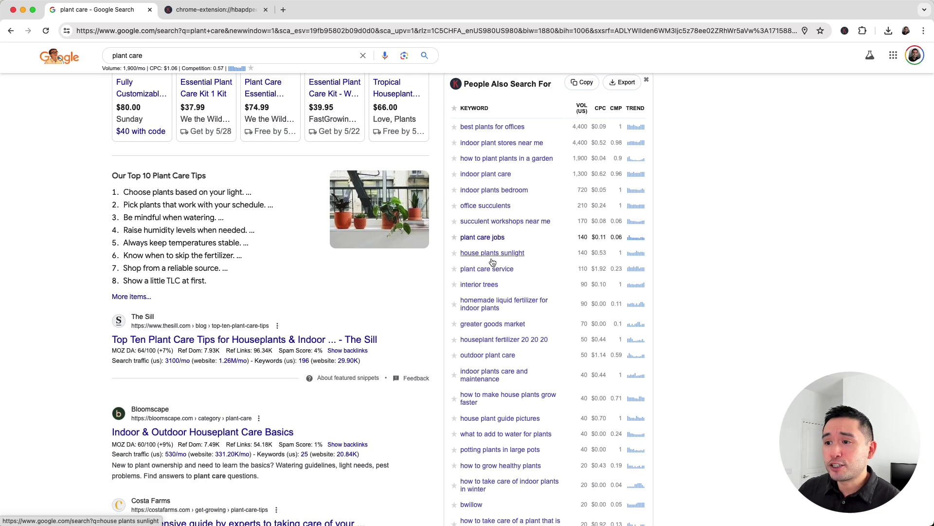
- Read through the rest of the People Also Search For list down to its last keyword
scroll(489, 265, down, 3)
scroll(489, 265, up, 2)
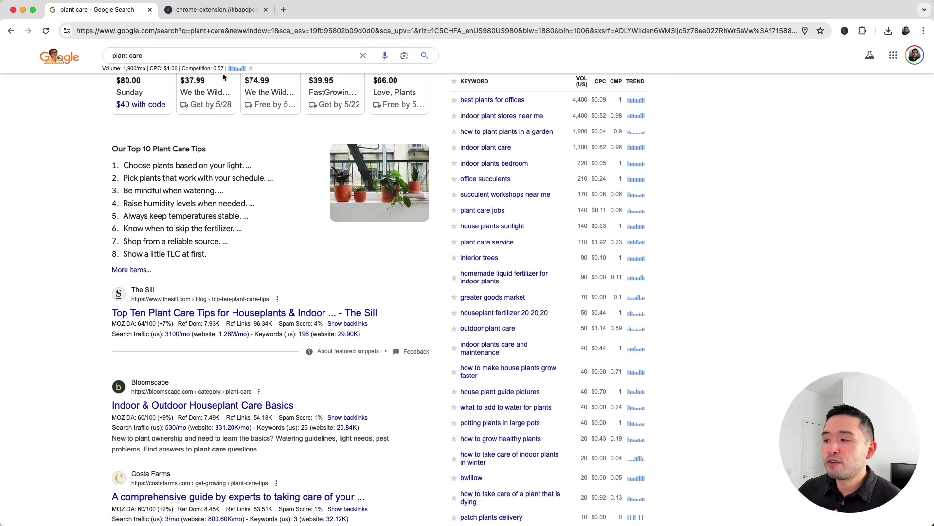
scroll(553, 284, down, 2)
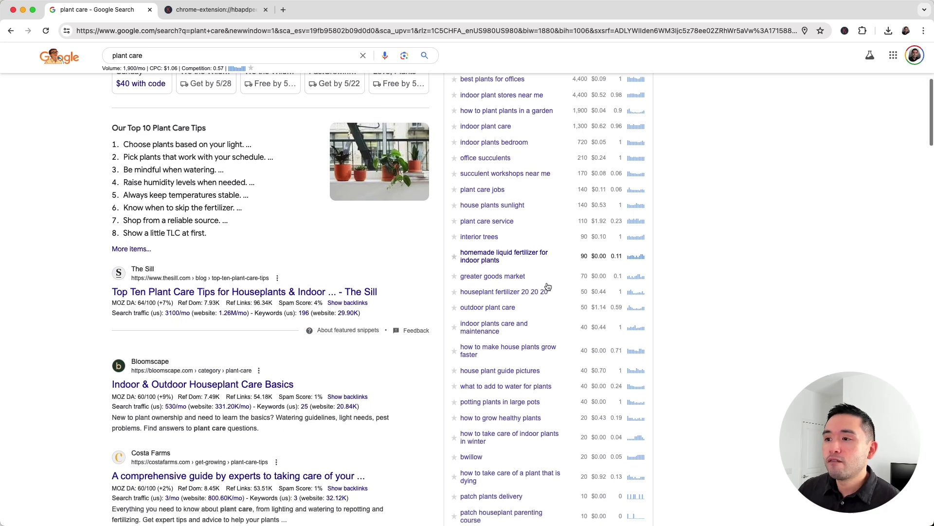
scroll(549, 288, down, 5)
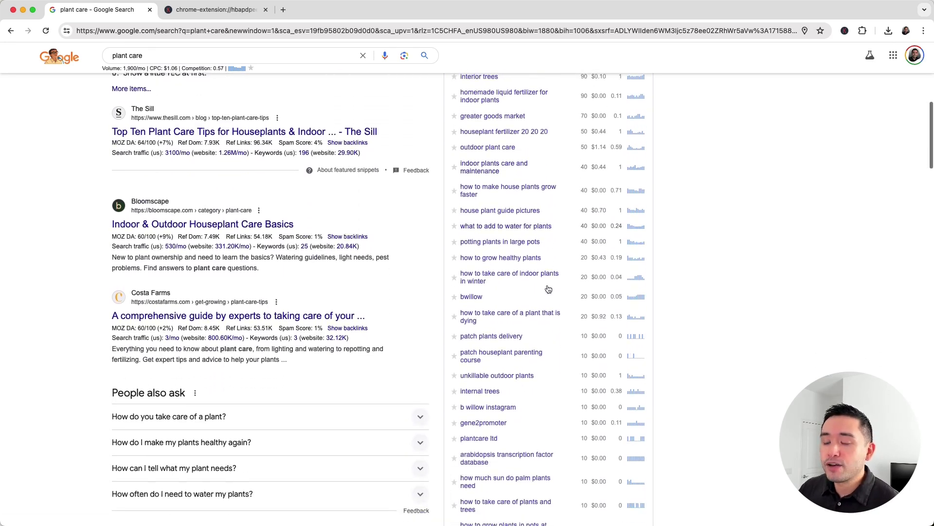
scroll(548, 289, down, 10)
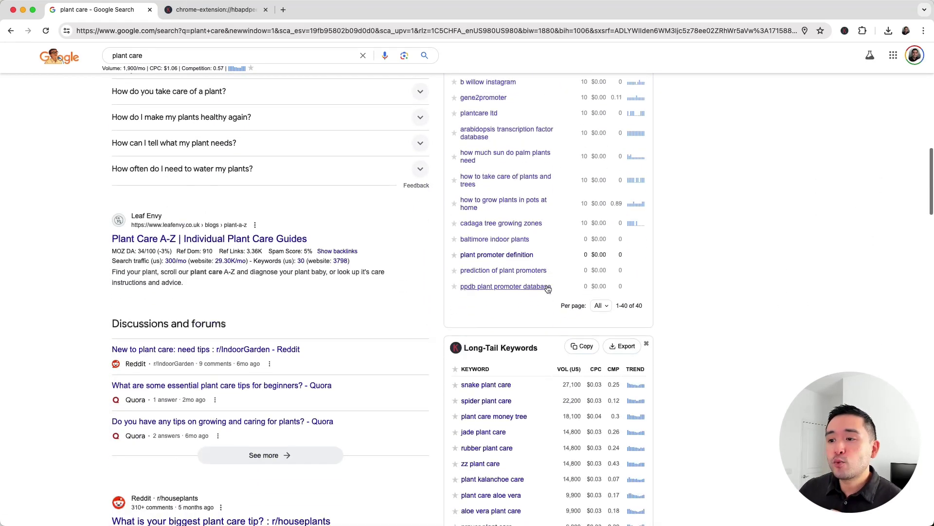
- Examine the Long-Tail Keywords list for "plant care", comparing search volume, CPC, competition and trend
scroll(548, 288, down, 3)
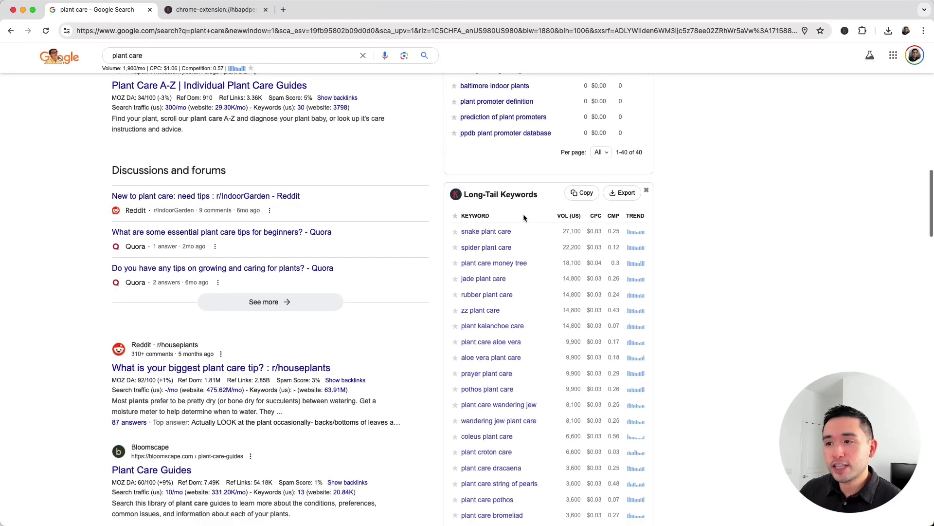
scroll(521, 225, down, 1)
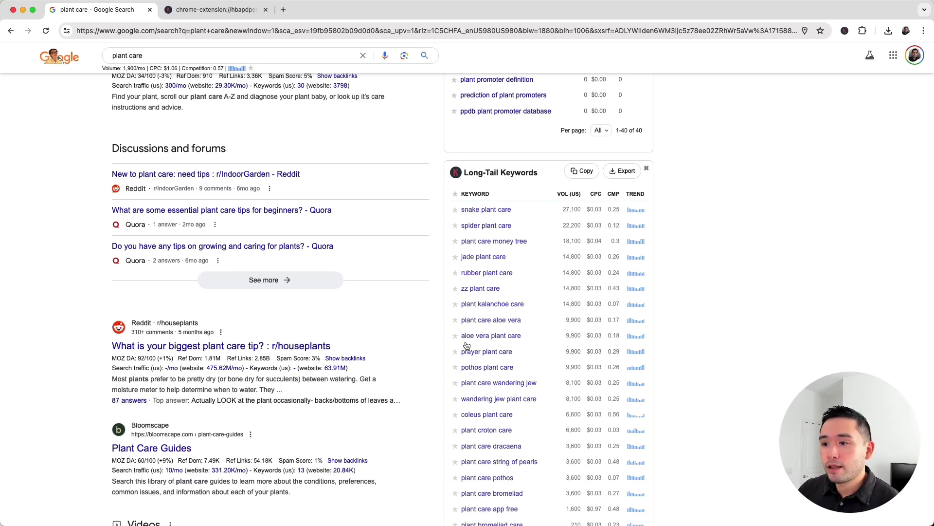
scroll(493, 343, down, 2)
scroll(493, 342, down, 5)
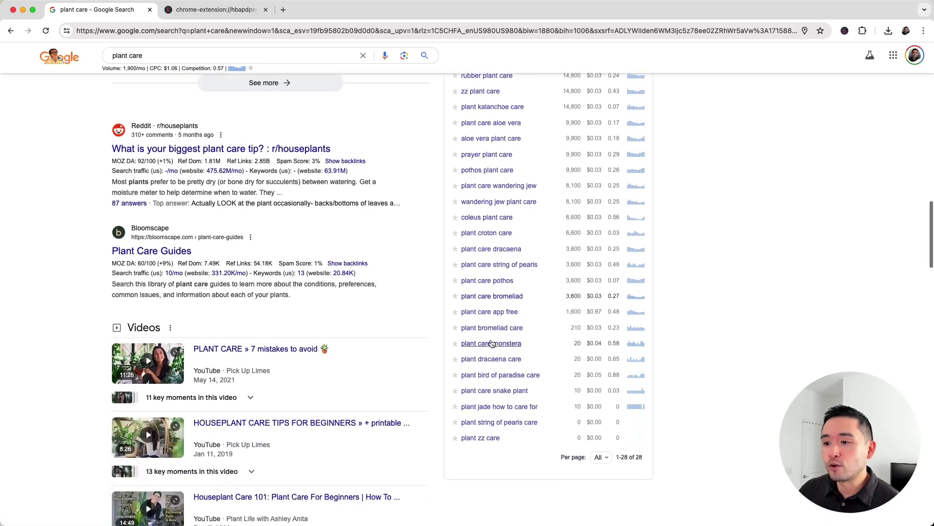
scroll(509, 243, up, 2)
scroll(509, 243, up, 3)
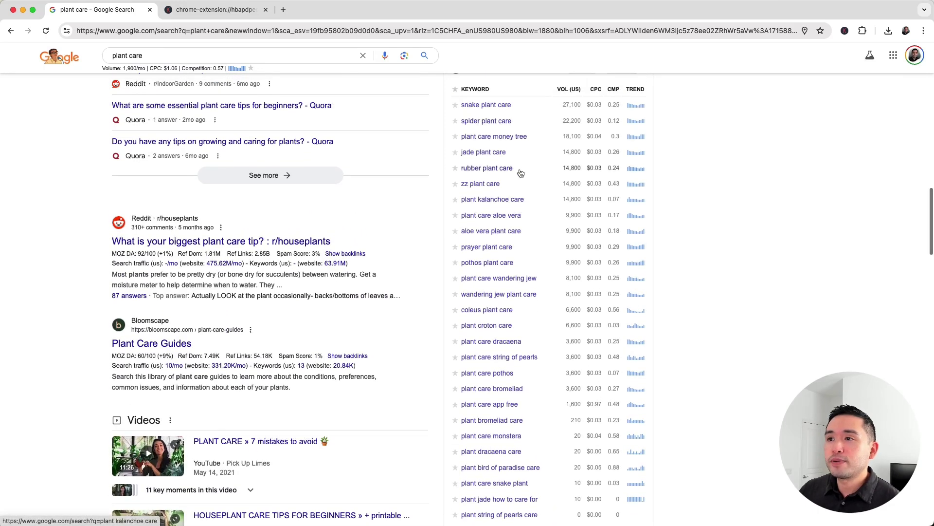
scroll(511, 113, up, 2)
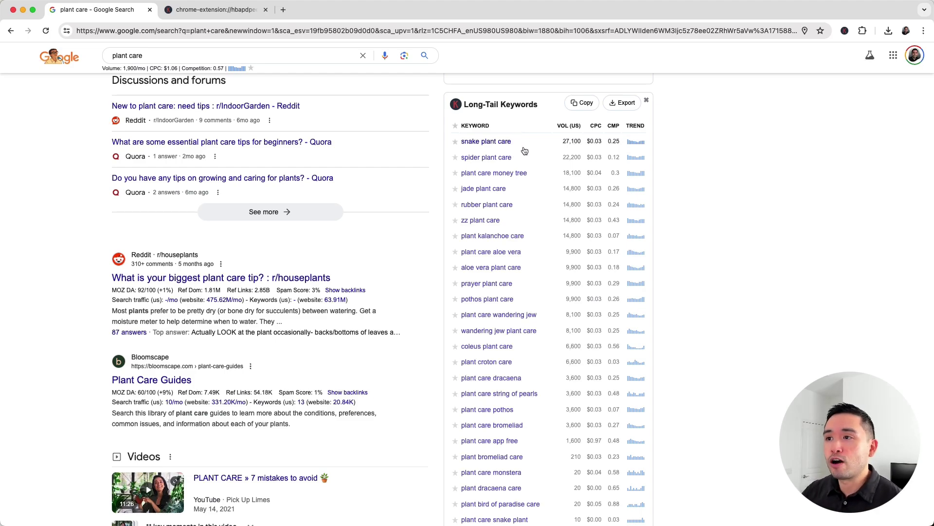
- View the full Keywords Everywhere long-tail keyword list for "plant care" that is already open in Chrome
scroll(525, 151, up, 7)
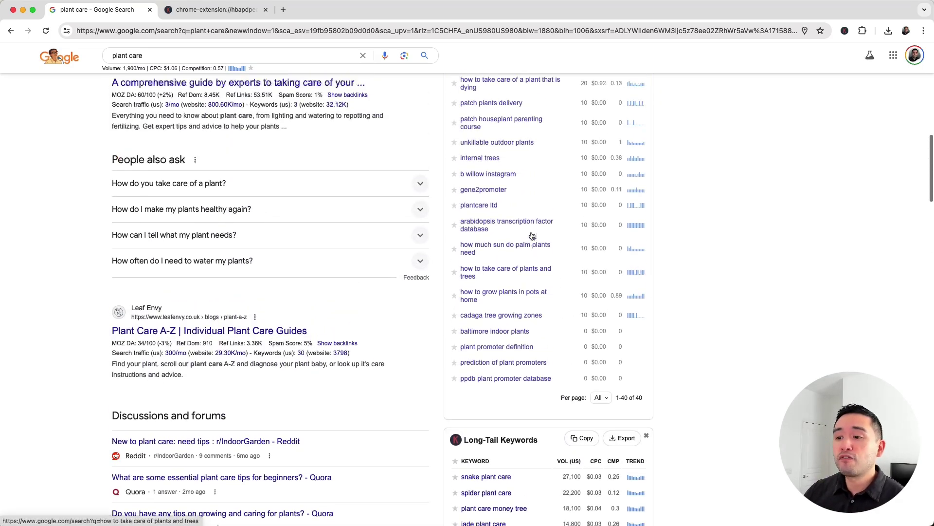
scroll(533, 236, up, 15)
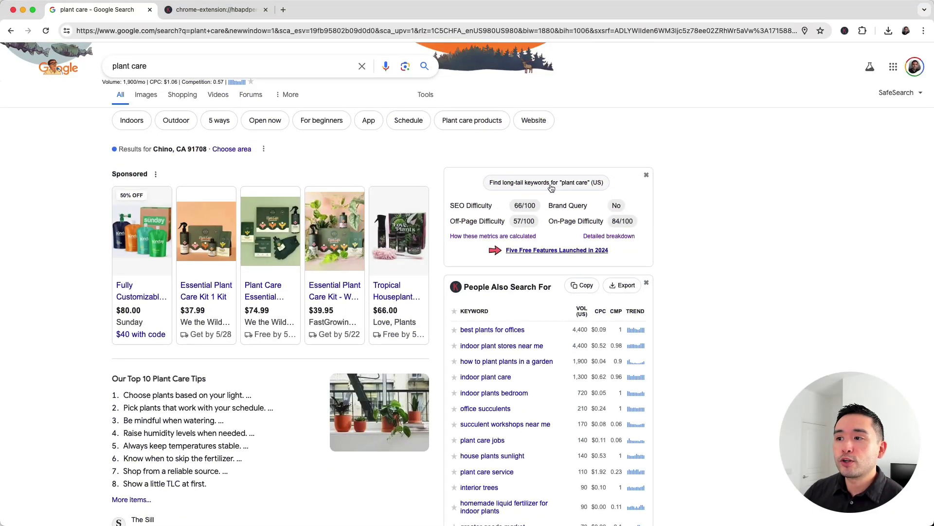
click(240, 10)
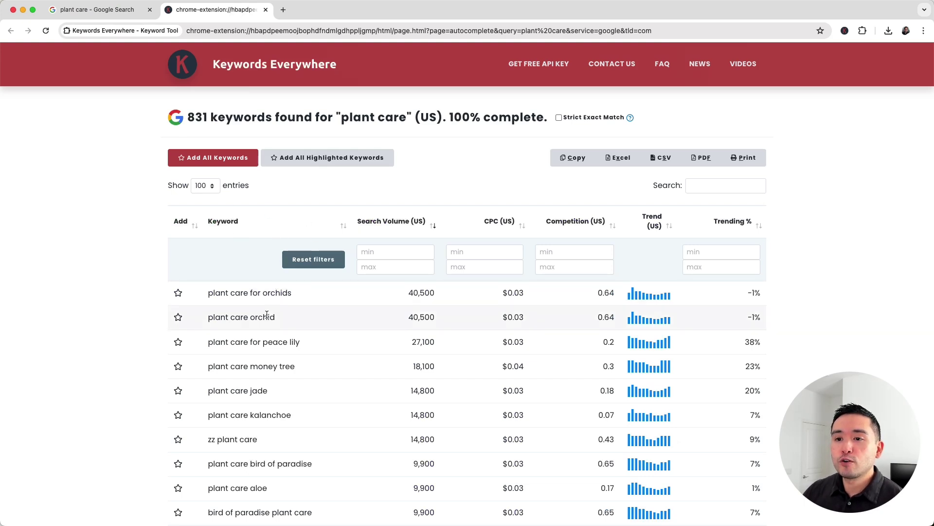
click(232, 166)
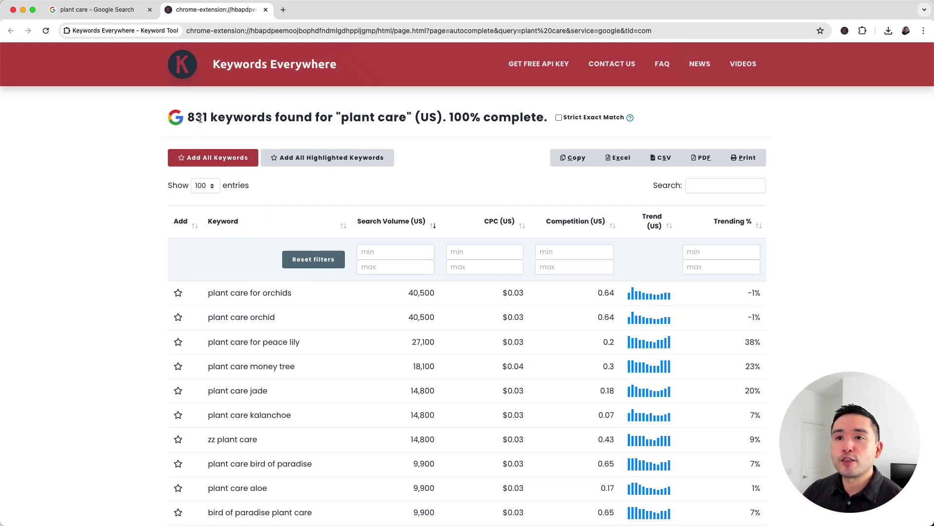
scroll(369, 126, down, 6)
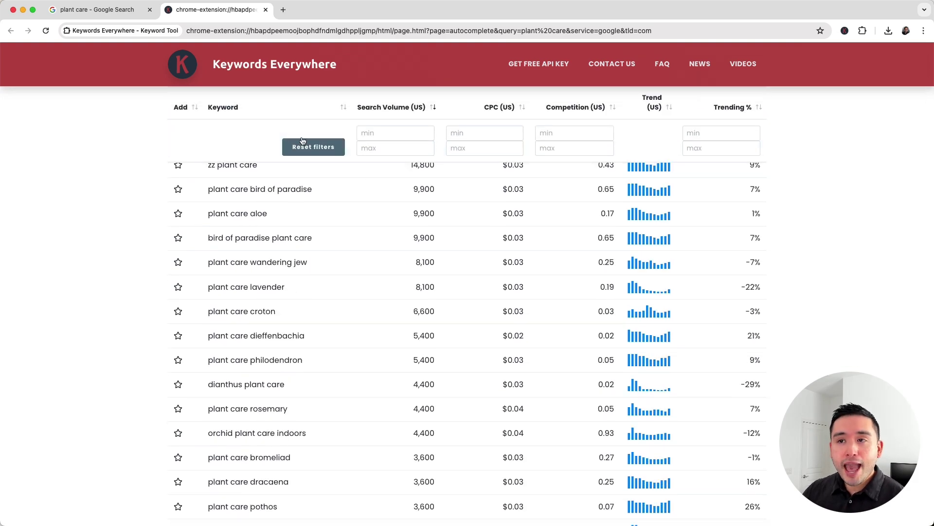
- Return to the Google results for "plant care" and bring the Long-Tail Keywords list into view
click(95, 10)
scroll(635, 284, down, 15)
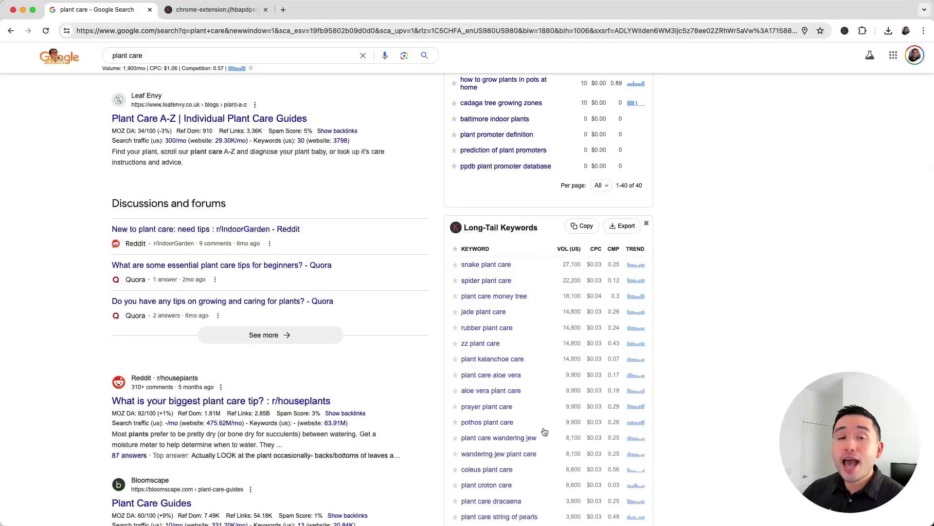
scroll(538, 321, down, 1)
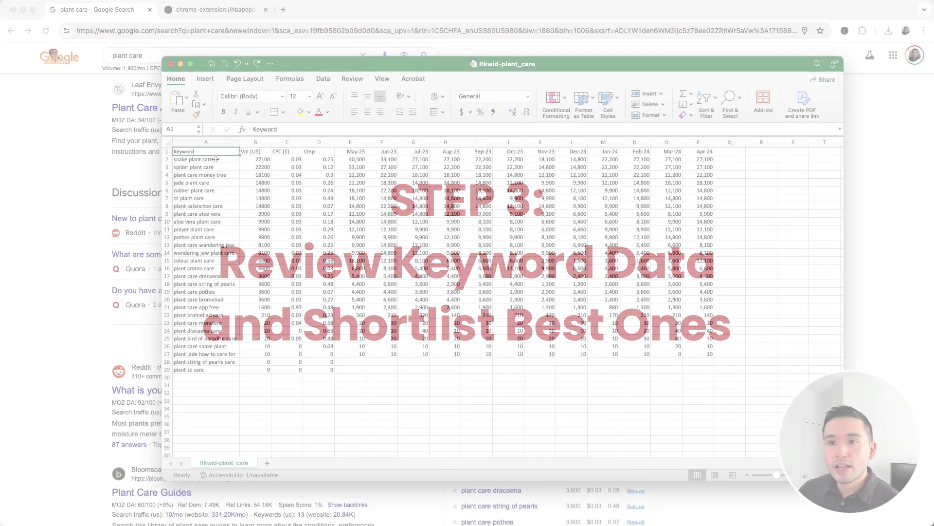
- Look over the exported keyword data in the ltkwid-plant_care workbook in Excel, highlighting the keyword rows and monthly volumes
drag(214, 159, 579, 370)
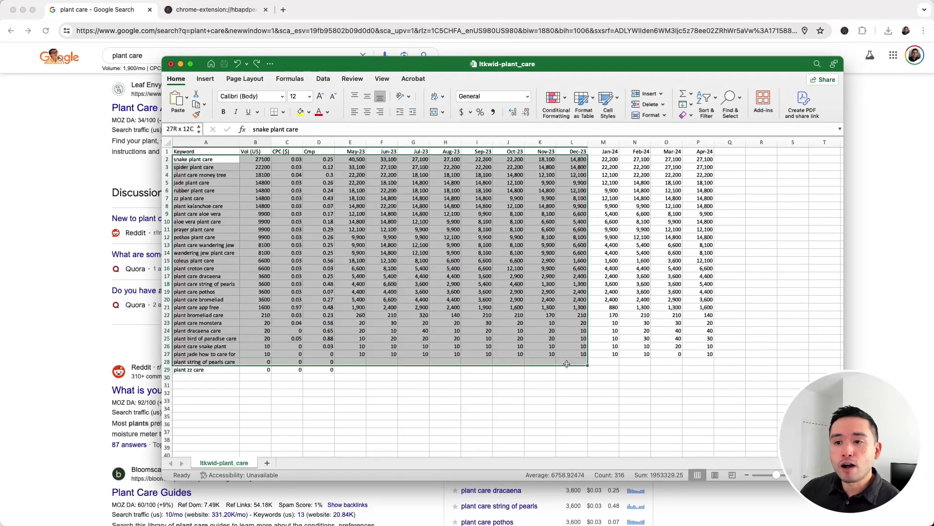
click(360, 315)
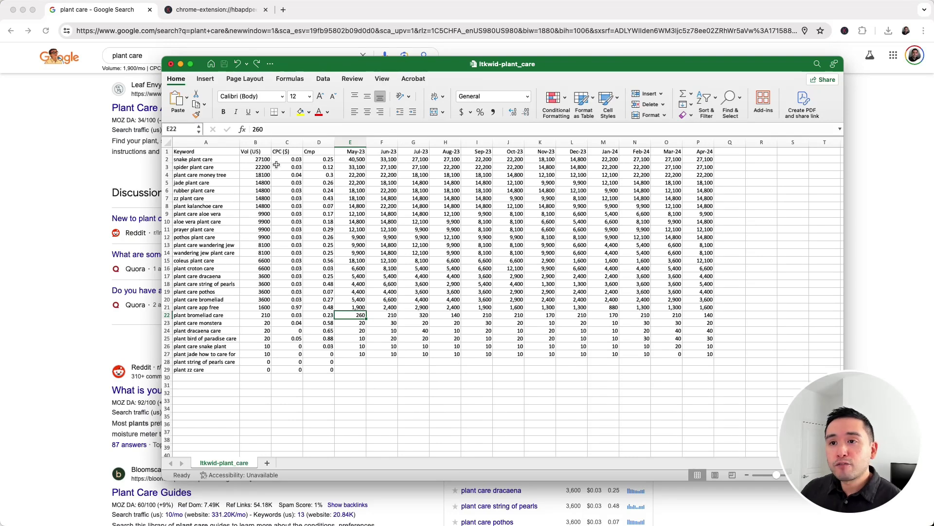
- Review the Vol (US), CPC ($) and Cmp columns of the exported keywords, including the low-volume keywords at the end of the list
click(253, 142)
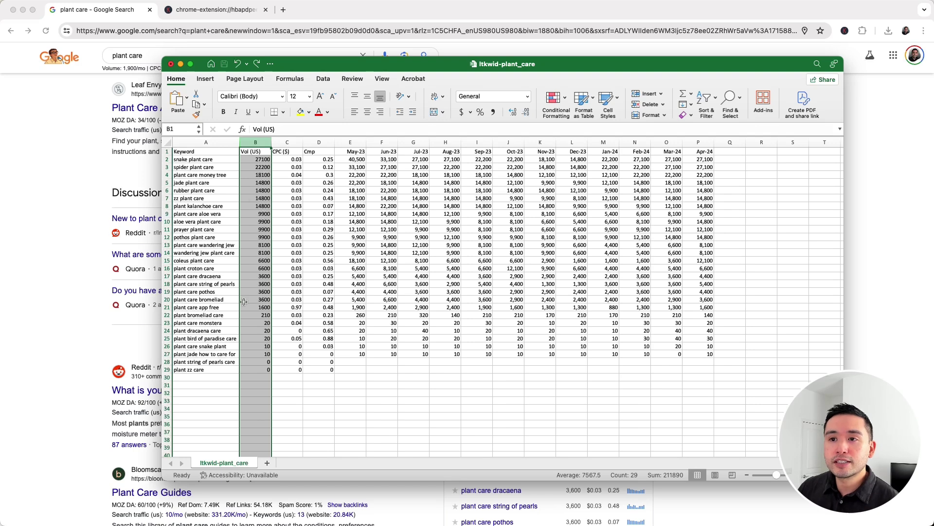
click(262, 198)
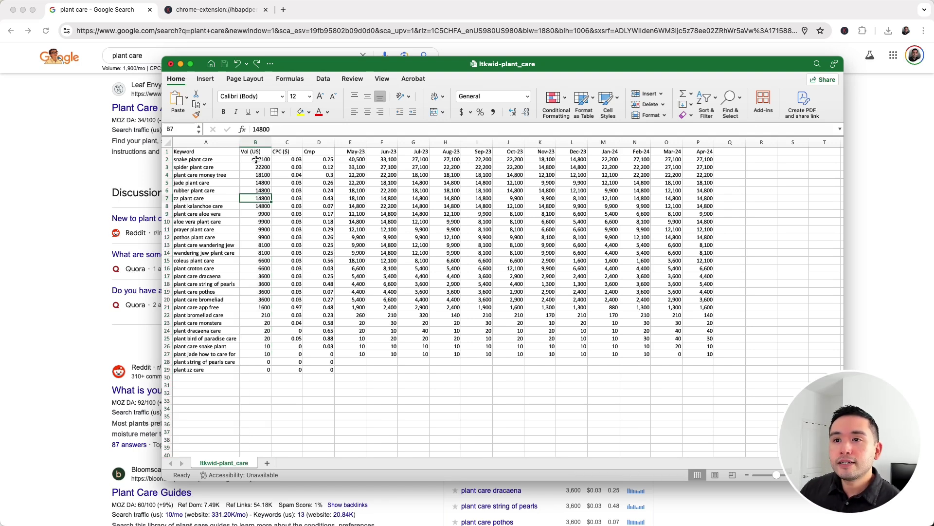
drag(256, 159, 263, 361)
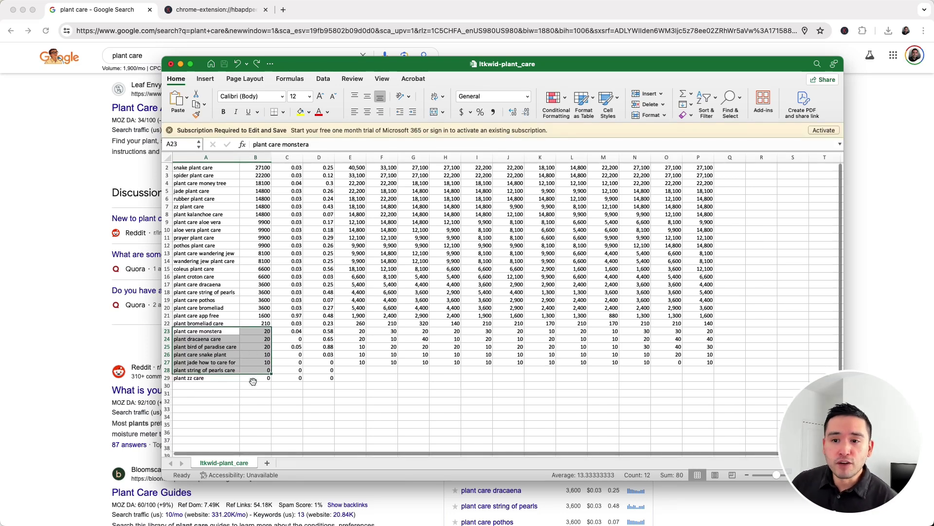
click(289, 142)
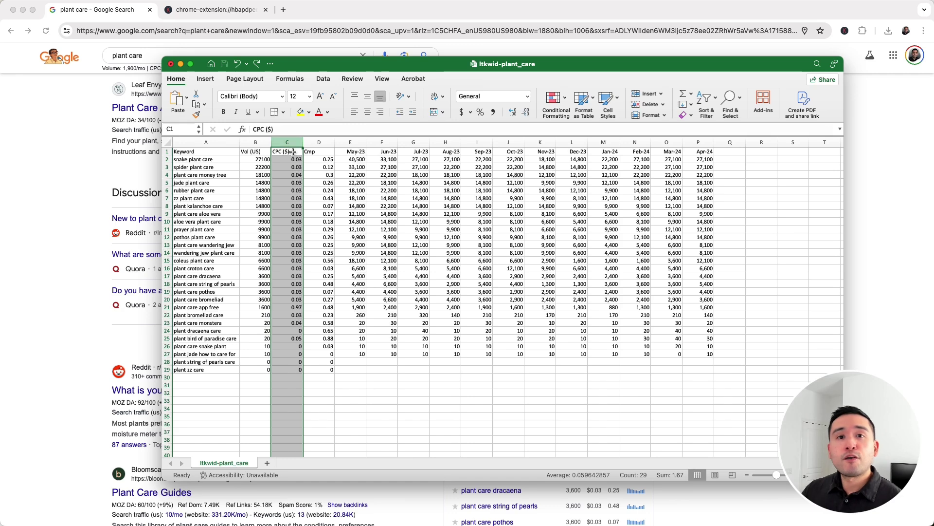
click(315, 143)
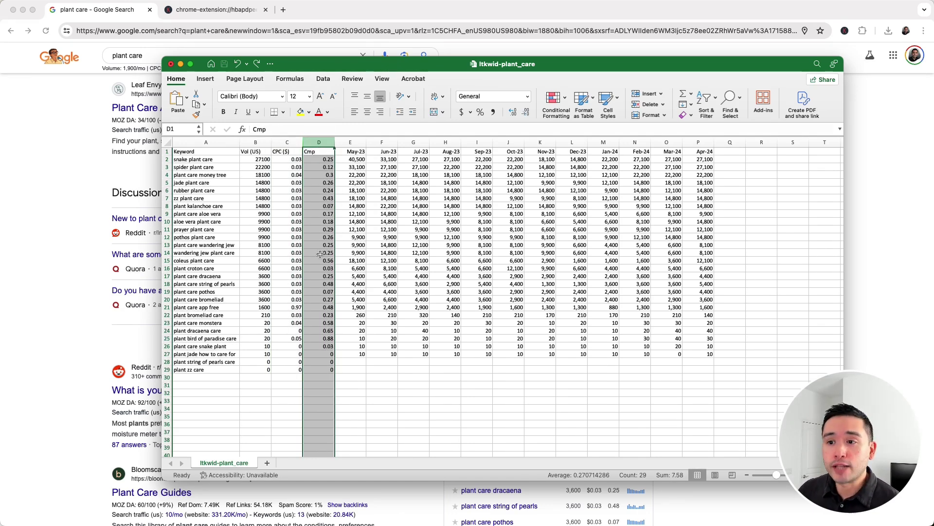
click(319, 176)
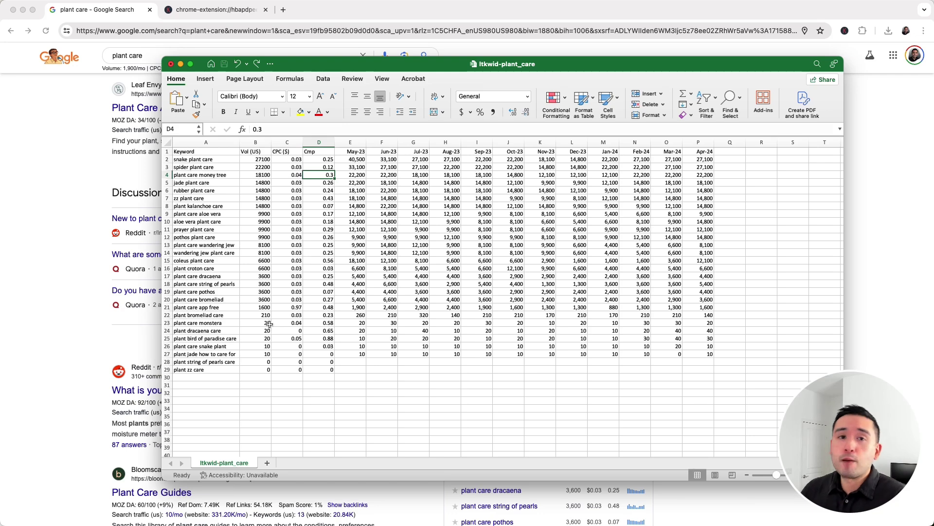
- Apply a green-to-white color scale to the monthly search volumes from May-23 to Apr-24 for all keywords
drag(350, 142, 709, 131)
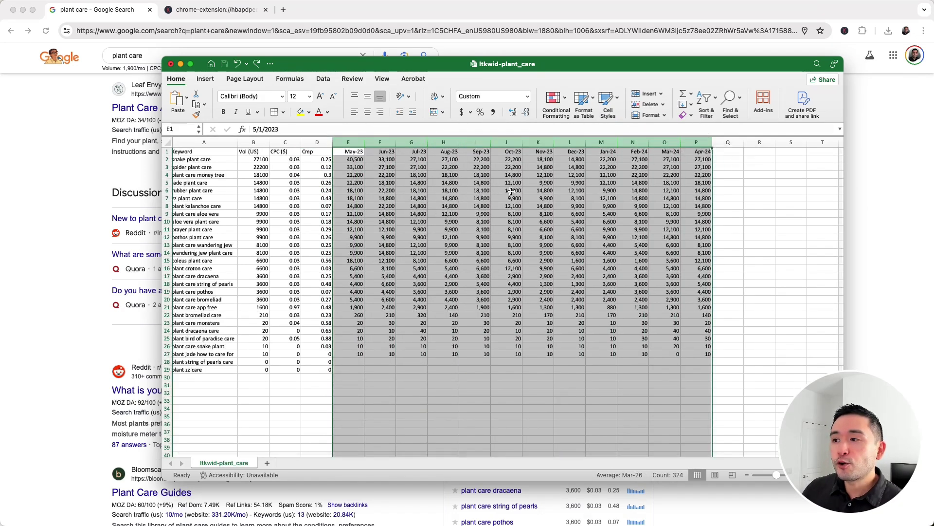
click(362, 191)
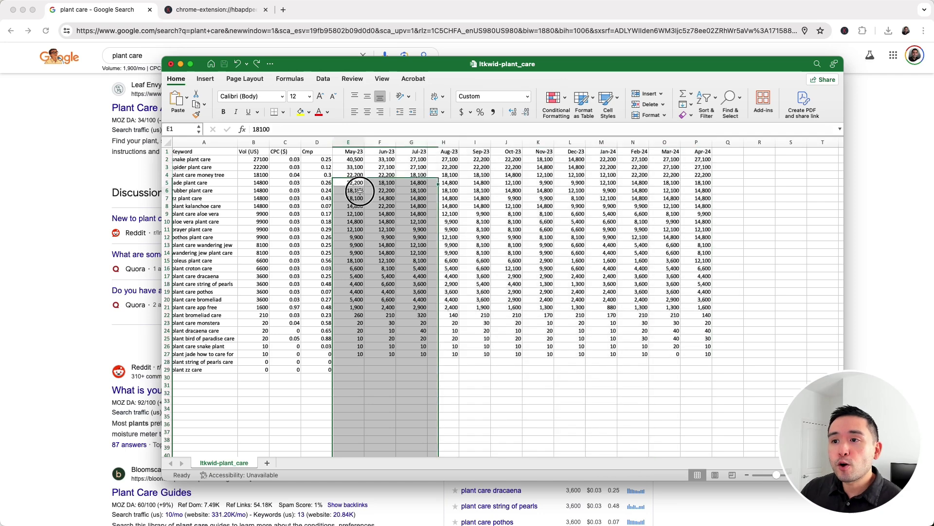
drag(351, 162, 700, 369)
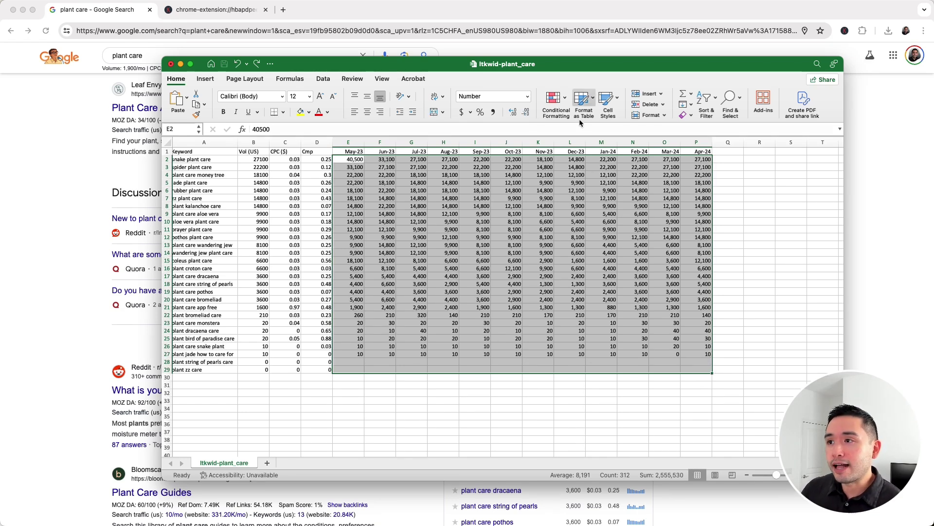
click(565, 99)
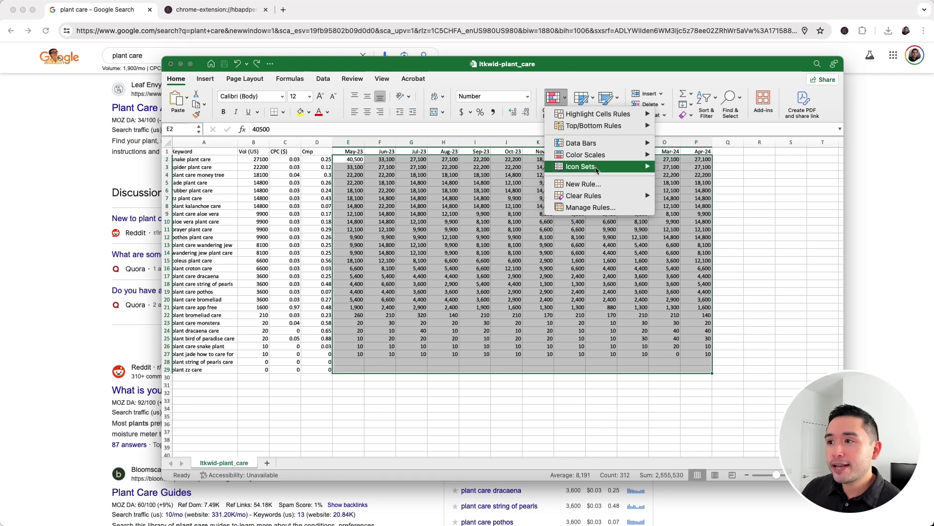
mouse_move(606, 158)
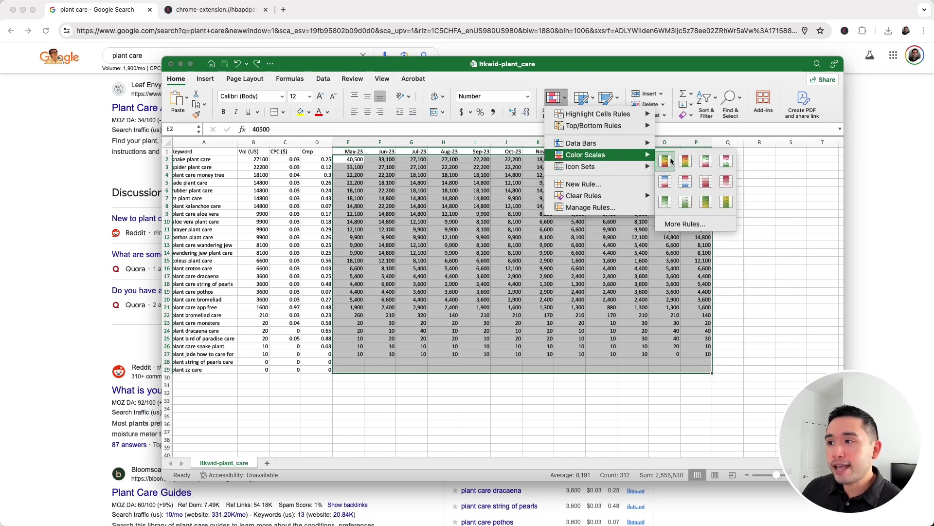
click(664, 204)
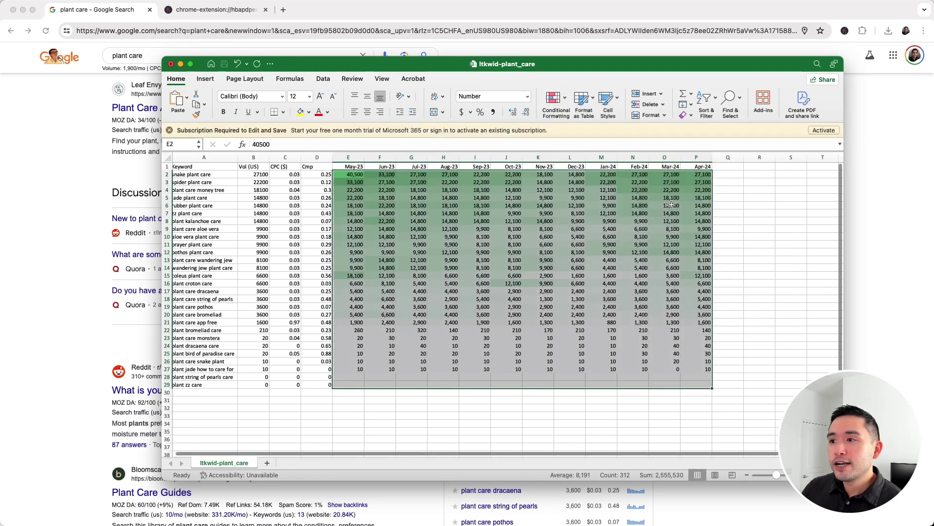
click(474, 223)
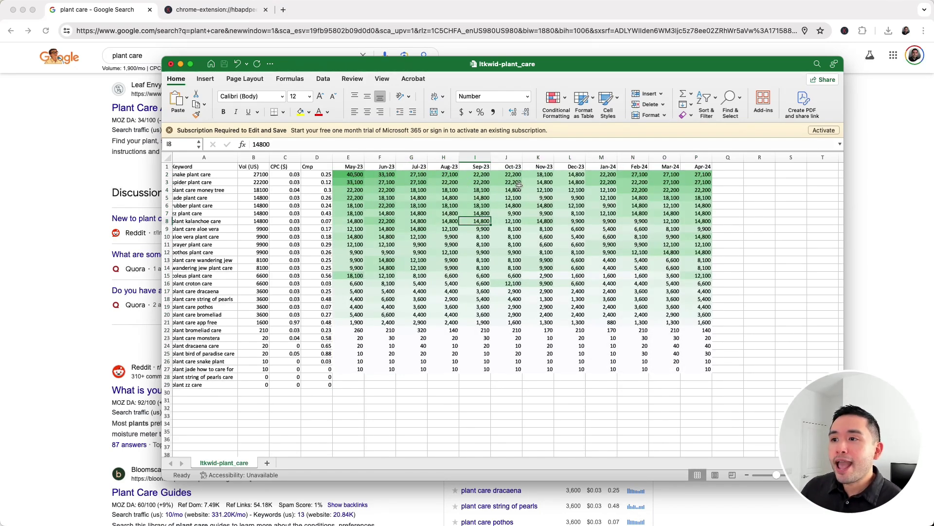
- Examine the color-scaled volumes for seasonality, comparing the March to July columns with November through January
scroll(530, 241, down, 1)
scroll(529, 241, up, 1)
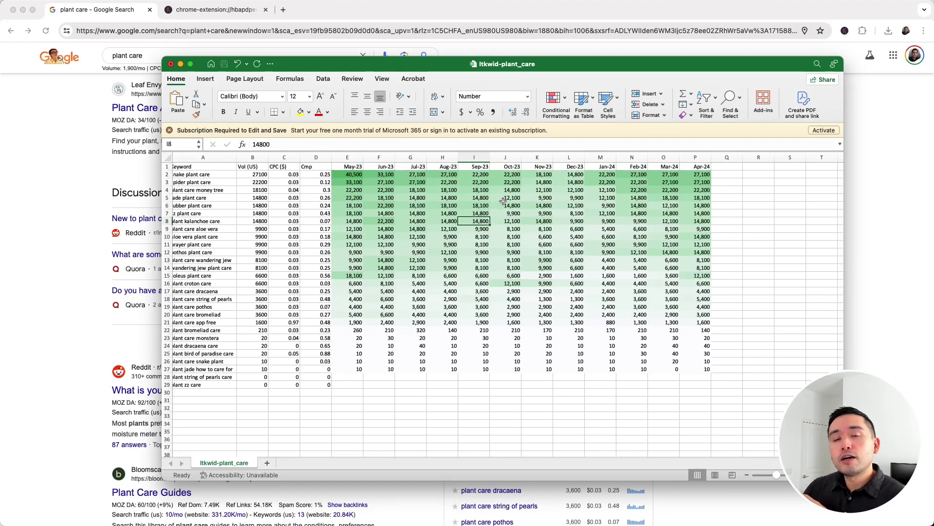
scroll(228, 184, left, 1)
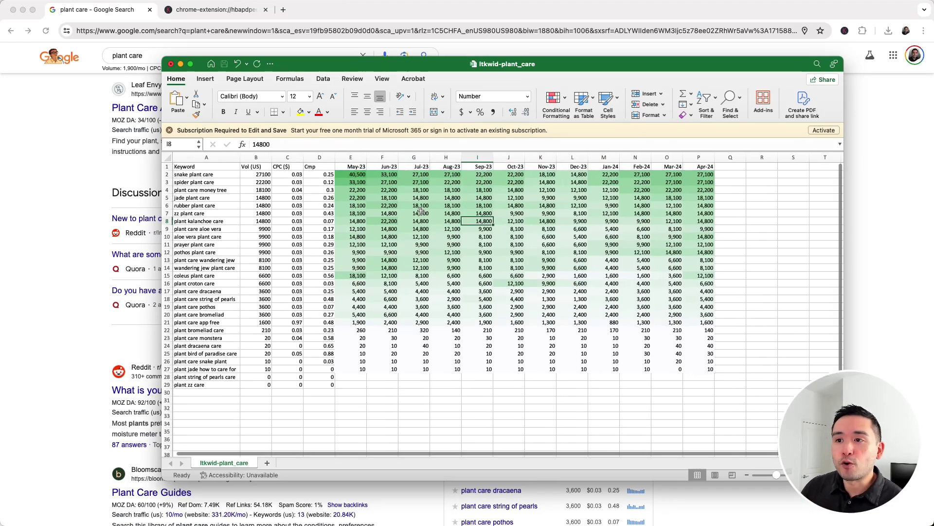
click(382, 197)
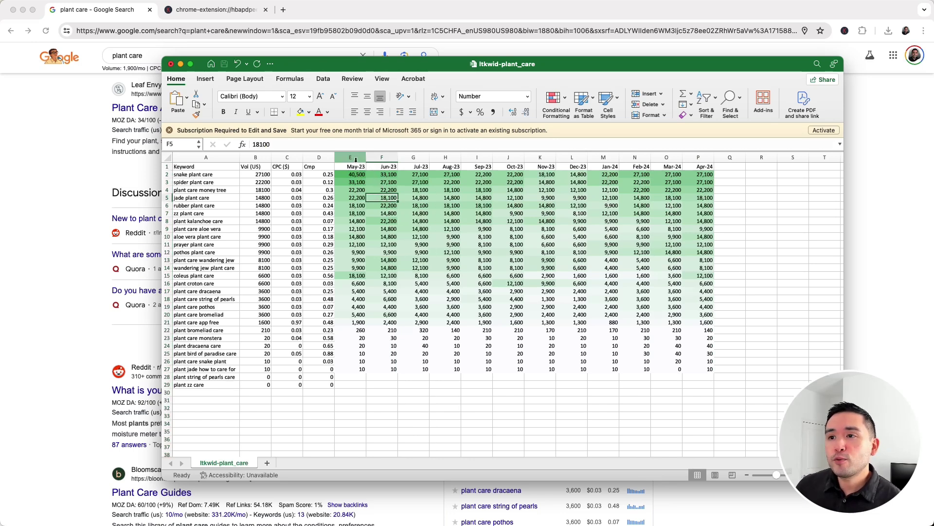
drag(350, 157, 381, 157)
drag(672, 158, 707, 159)
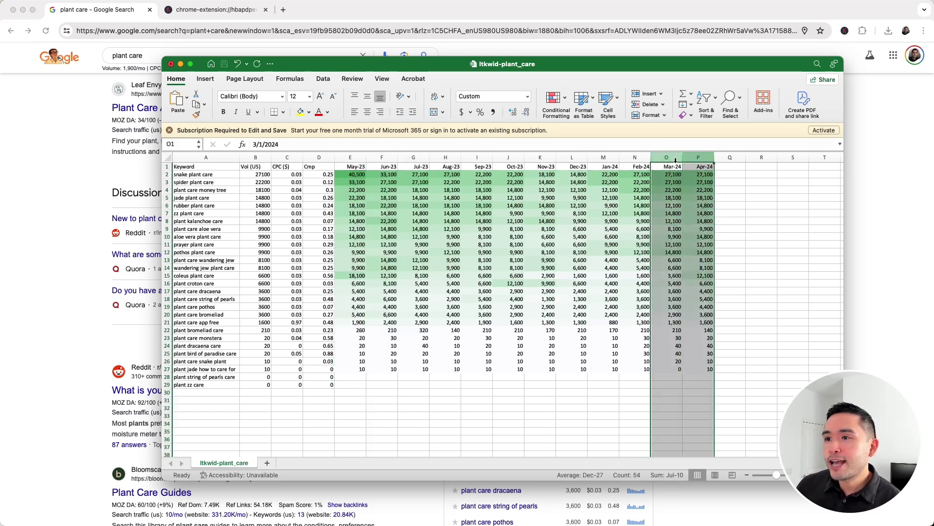
drag(409, 158, 369, 173)
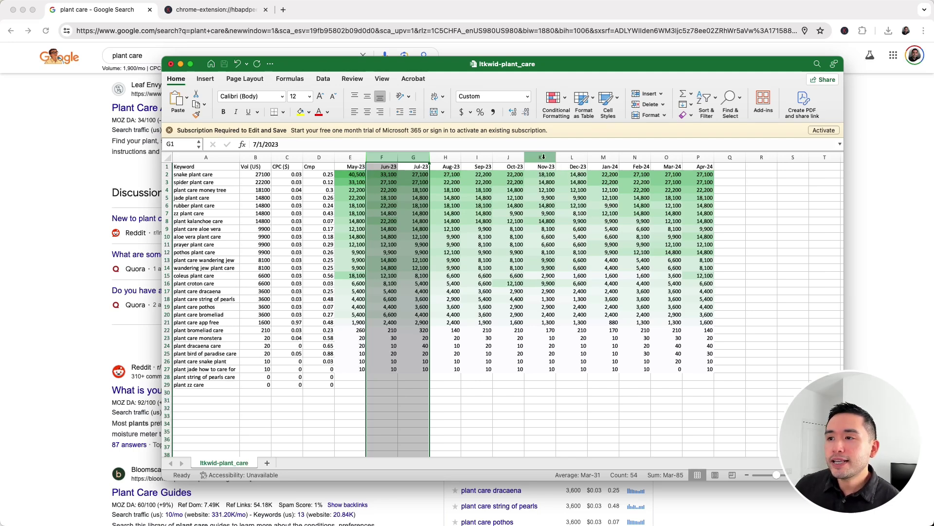
drag(544, 156, 604, 166)
click(603, 213)
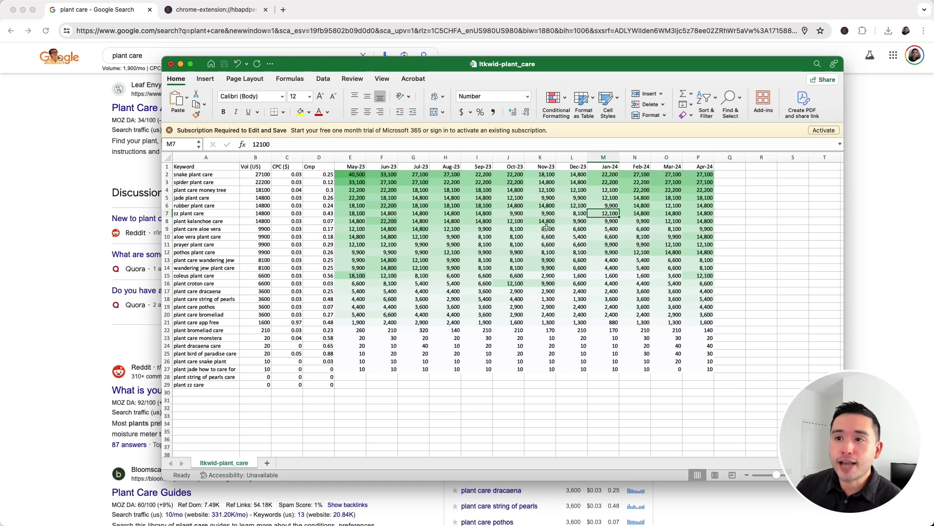
click(389, 197)
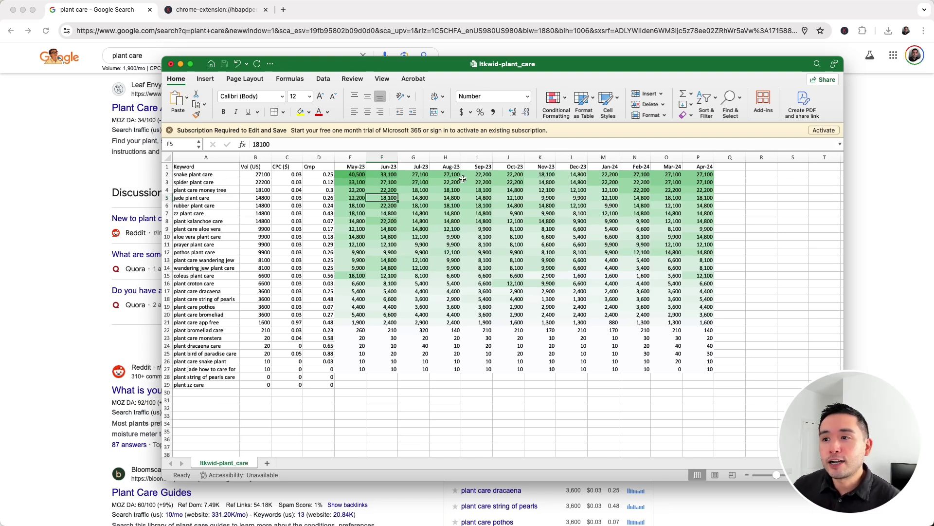
- Look over the highest-volume keywords, starting with snake plant care and spider plant care, and check their winter month volumes
click(230, 174)
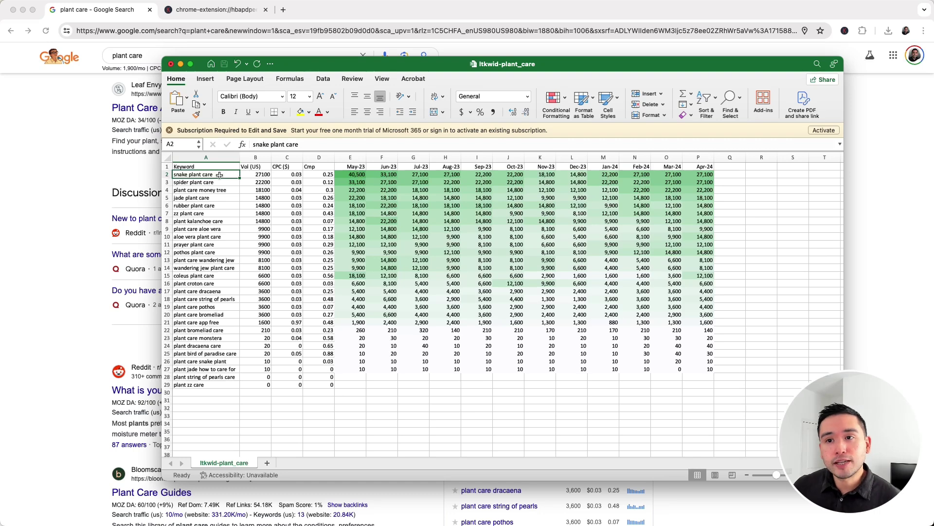
click(228, 175)
drag(228, 174, 265, 253)
click(260, 268)
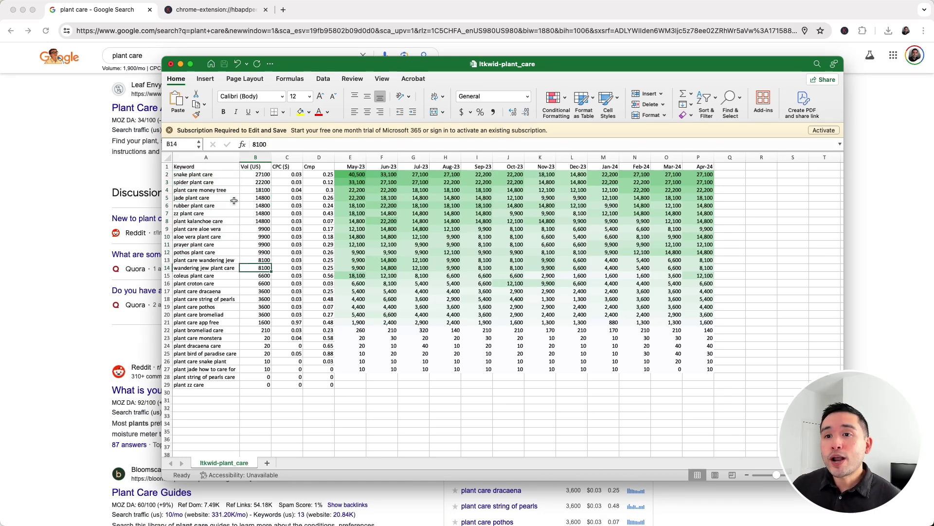
click(217, 183)
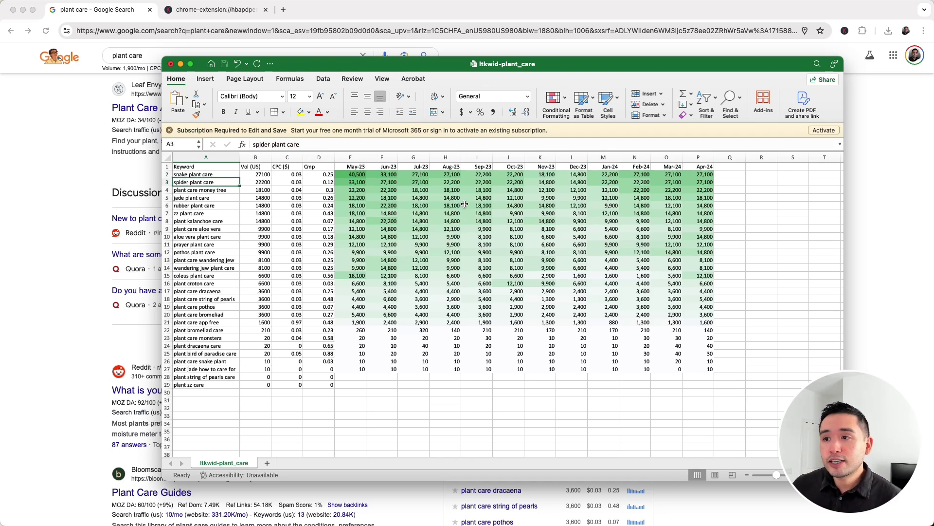
click(553, 182)
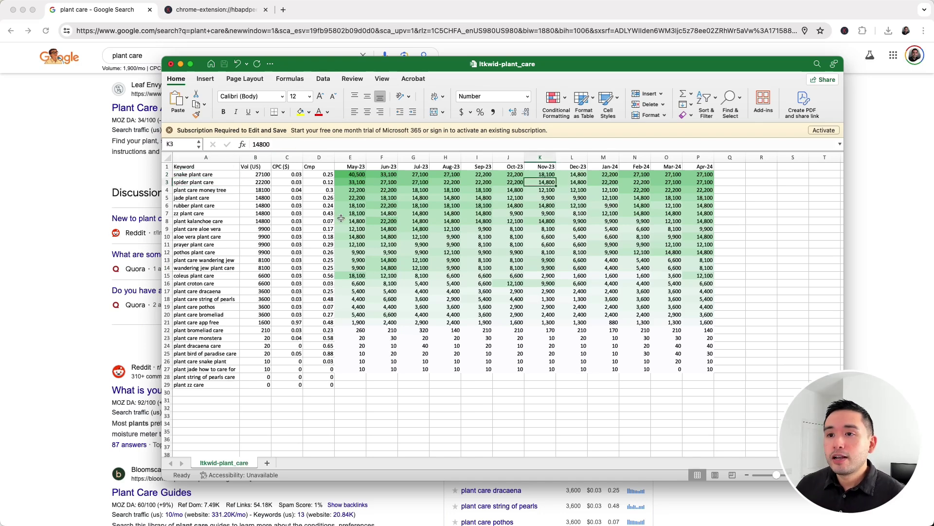
click(607, 196)
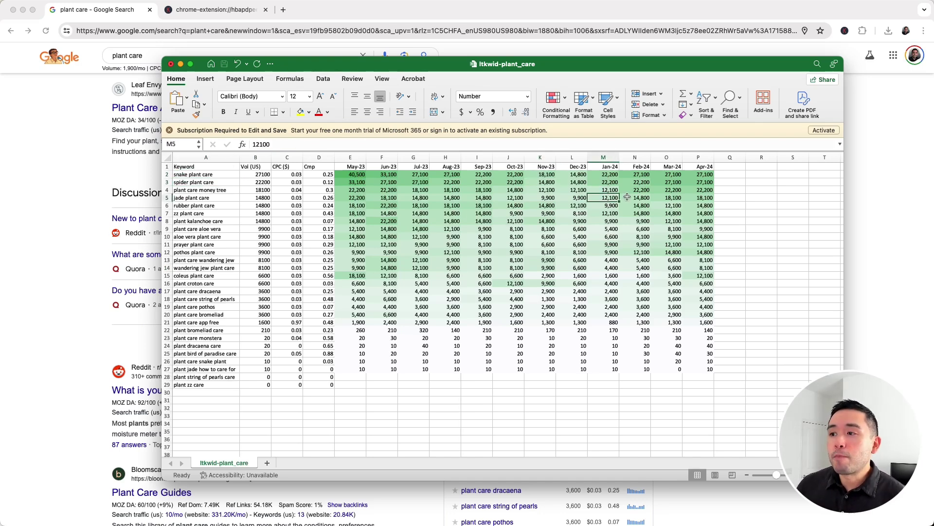
- Inspect the jade plant care row across all months, and highlight the metrics of the keywords down to plant care app free
click(167, 198)
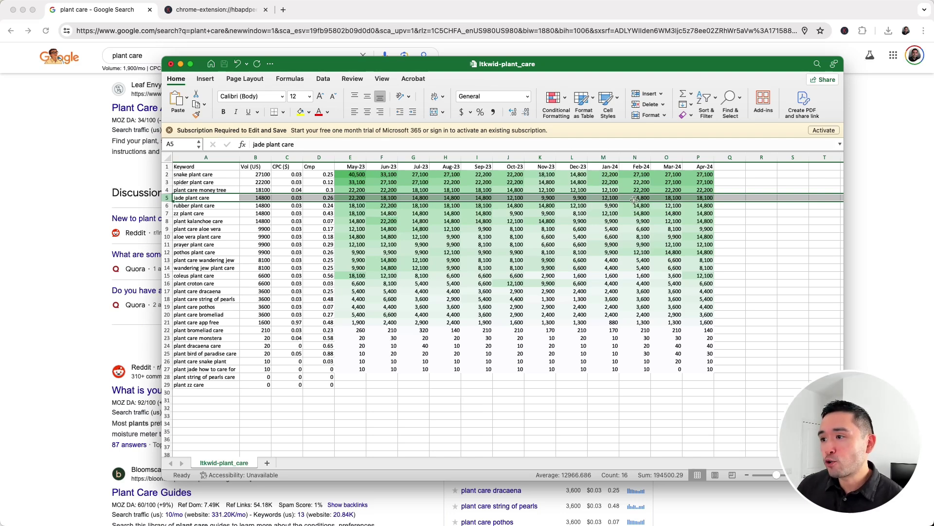
key(ctrl+End)
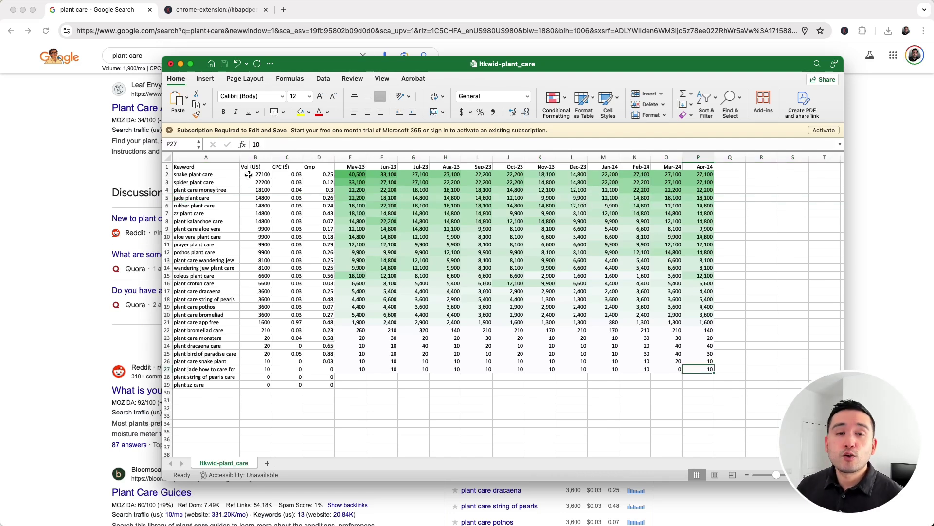
drag(246, 174, 604, 323)
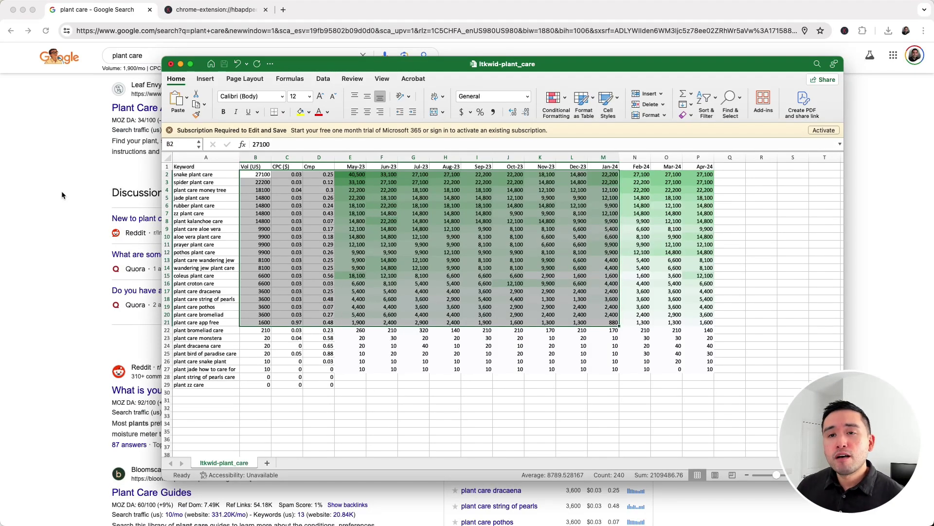
click(205, 181)
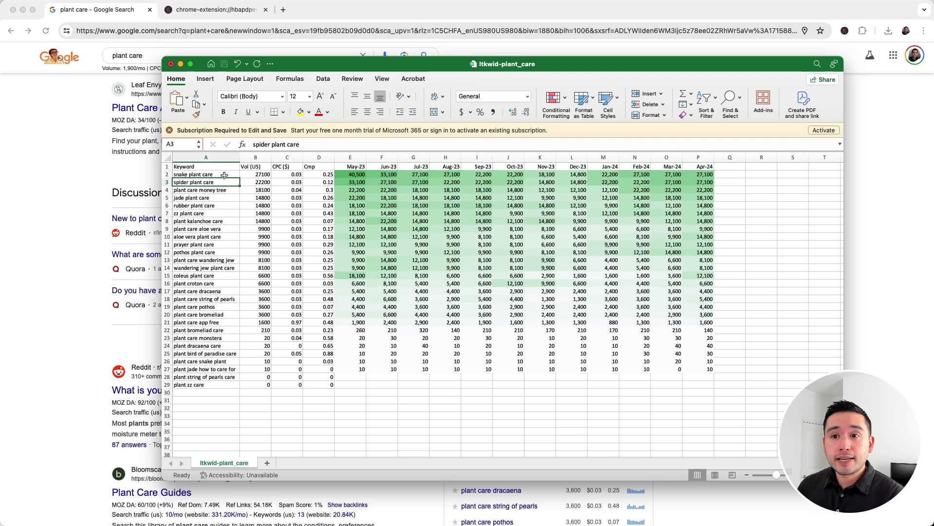
- Switch to the "Step 1: Brain Dump" note in Notes and highlight the seed term "Plant pots"
key(super+Tab)
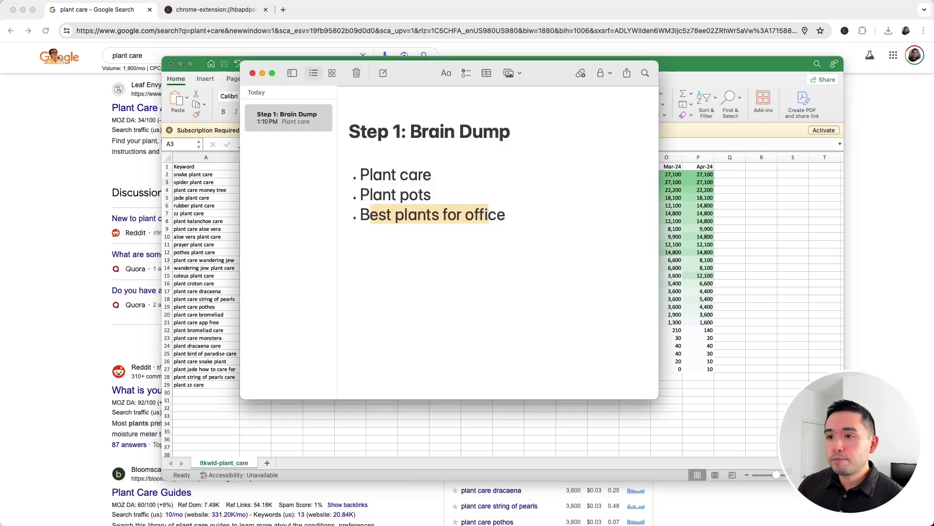
drag(433, 195, 361, 195)
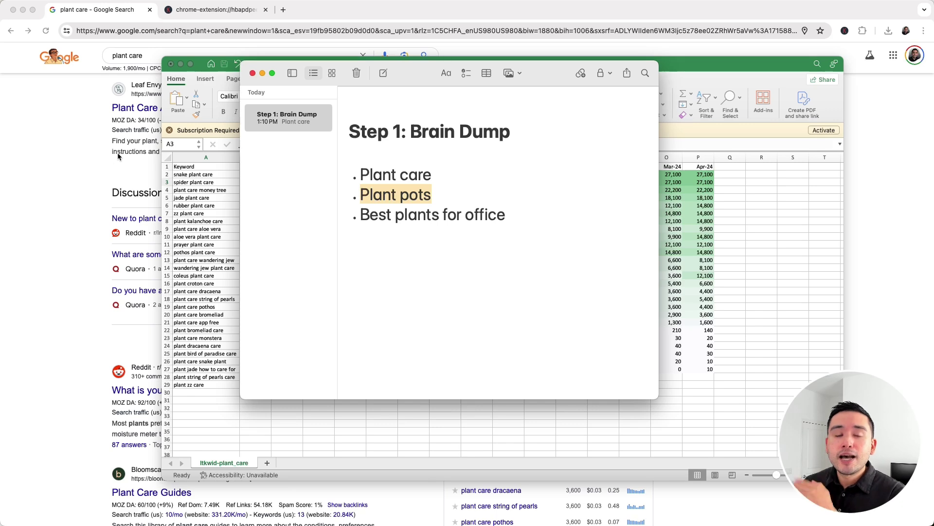
- Return to the Google results for "plant care" in Chrome and bring the People Also Search For keyword list into view
click(58, 219)
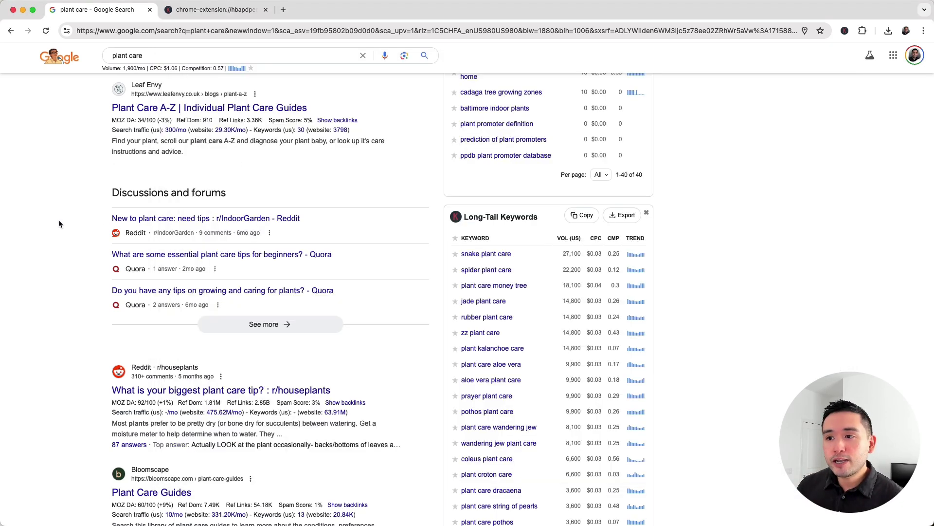
scroll(463, 312, up, 3)
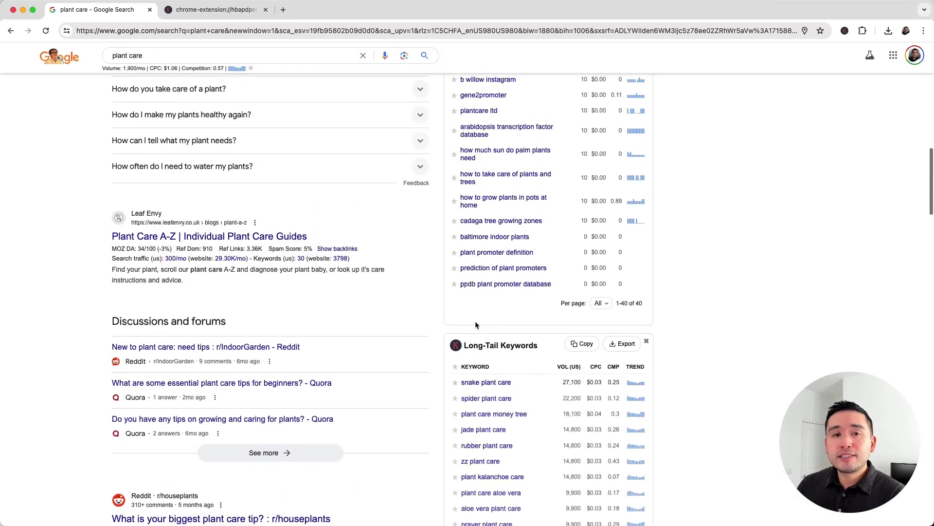
scroll(476, 324, up, 4)
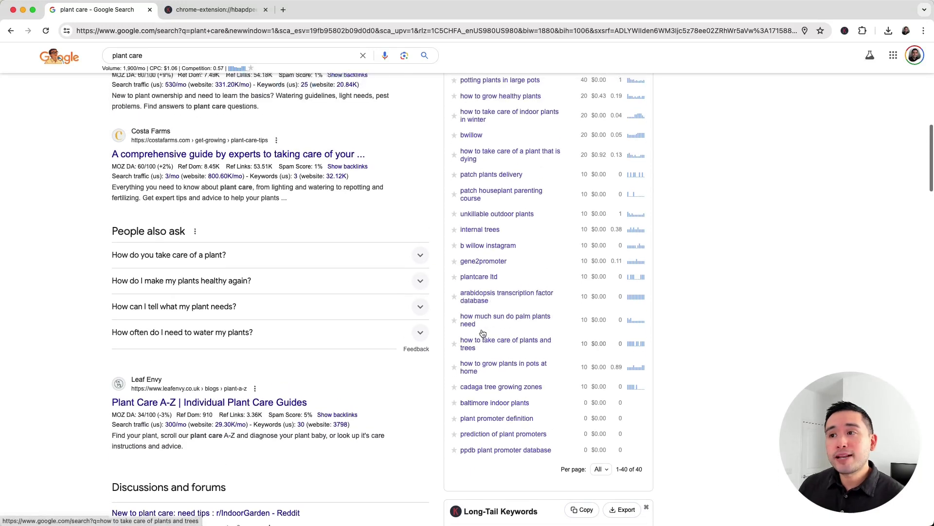
scroll(482, 334, up, 10)
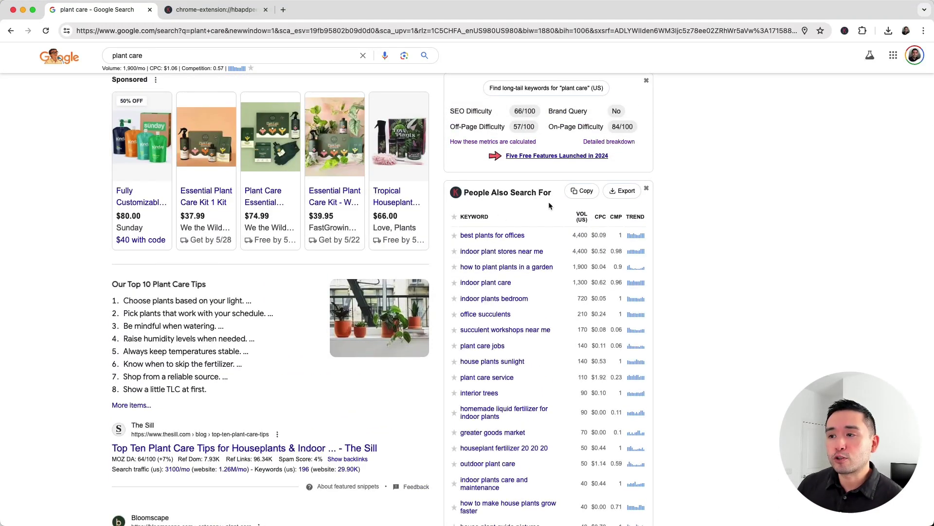
- Open the related keyword "indoor plants bedroom" from the People Also Search For list and look over its long-tail keywords and search results
scroll(549, 205, down, 2)
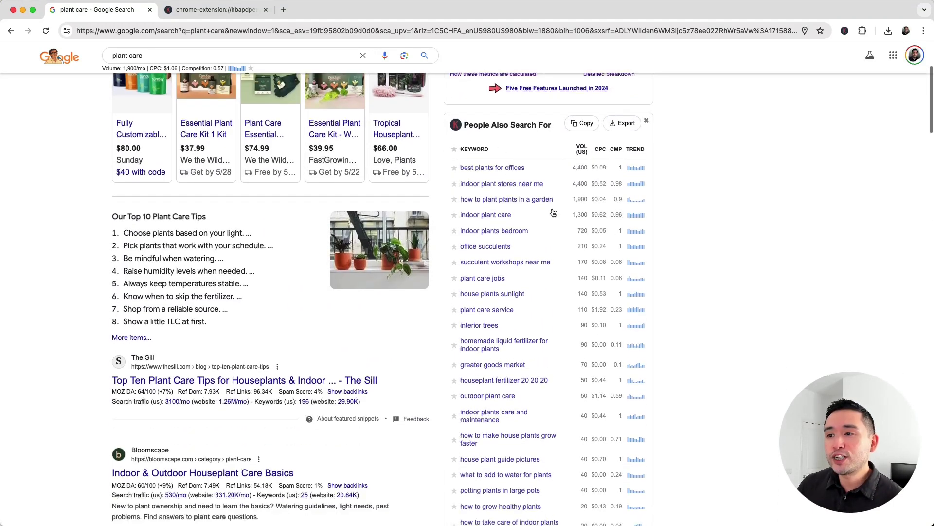
click(479, 231)
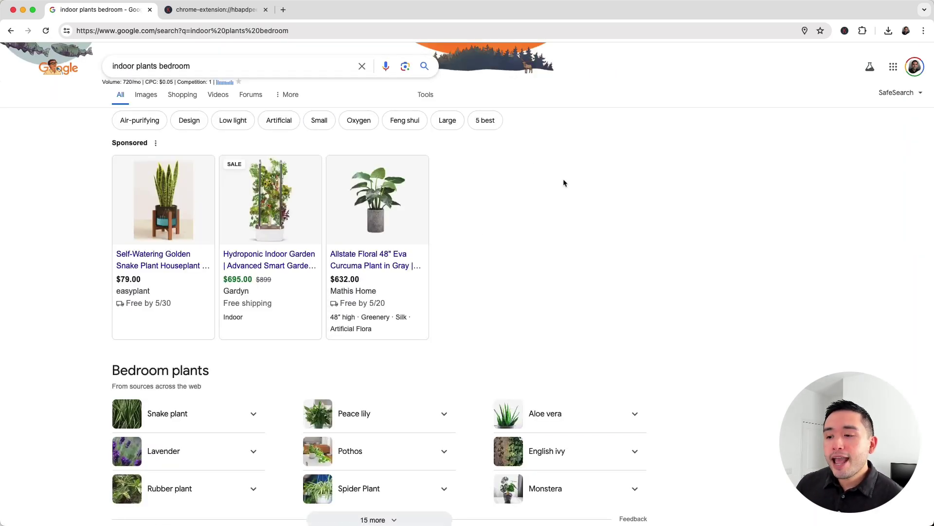
scroll(566, 181, down, 9)
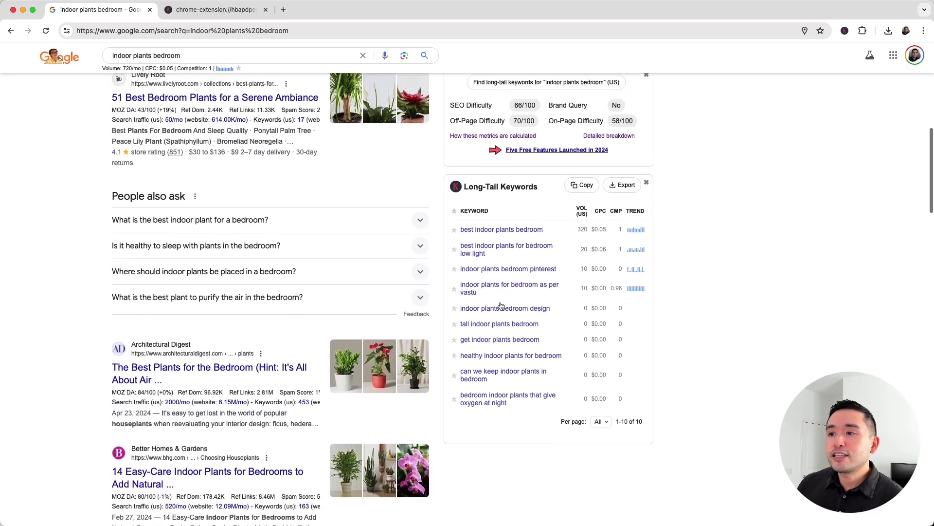
scroll(501, 306, up, 3)
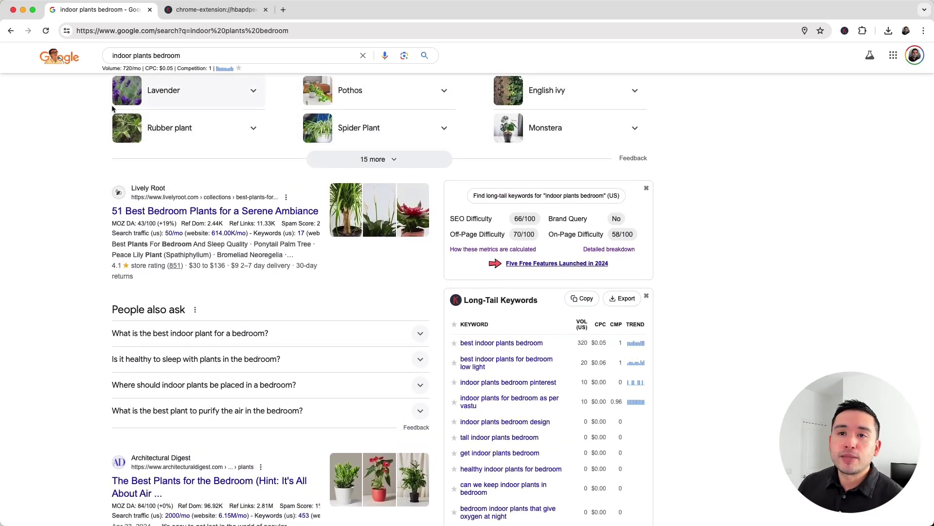
scroll(86, 188, up, 3)
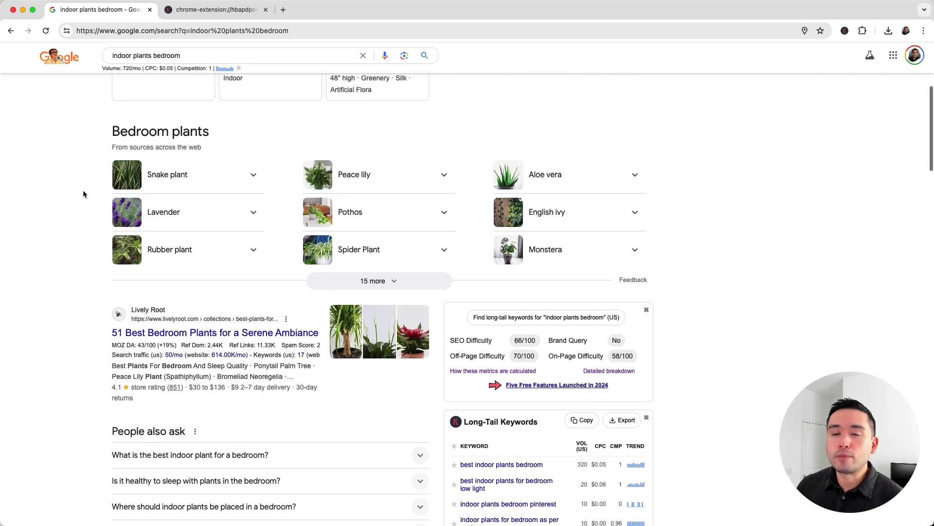
scroll(83, 193, up, 5)
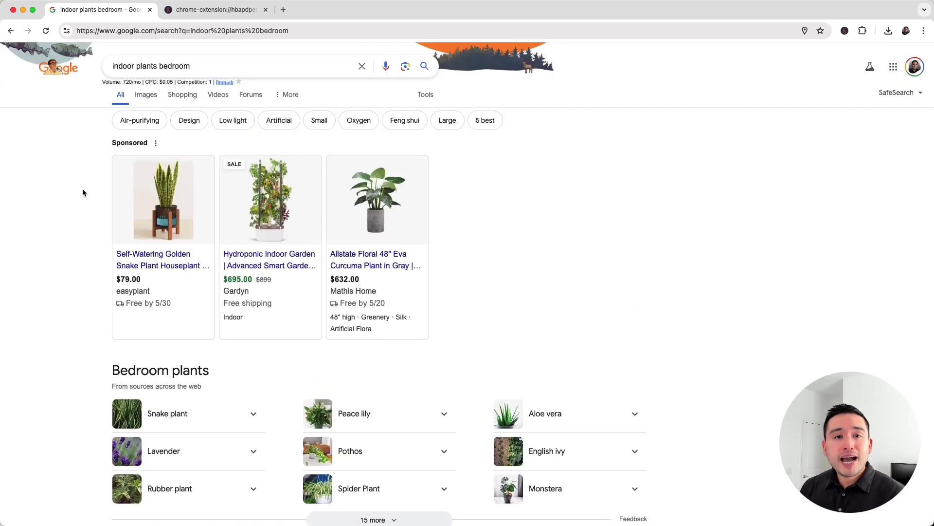